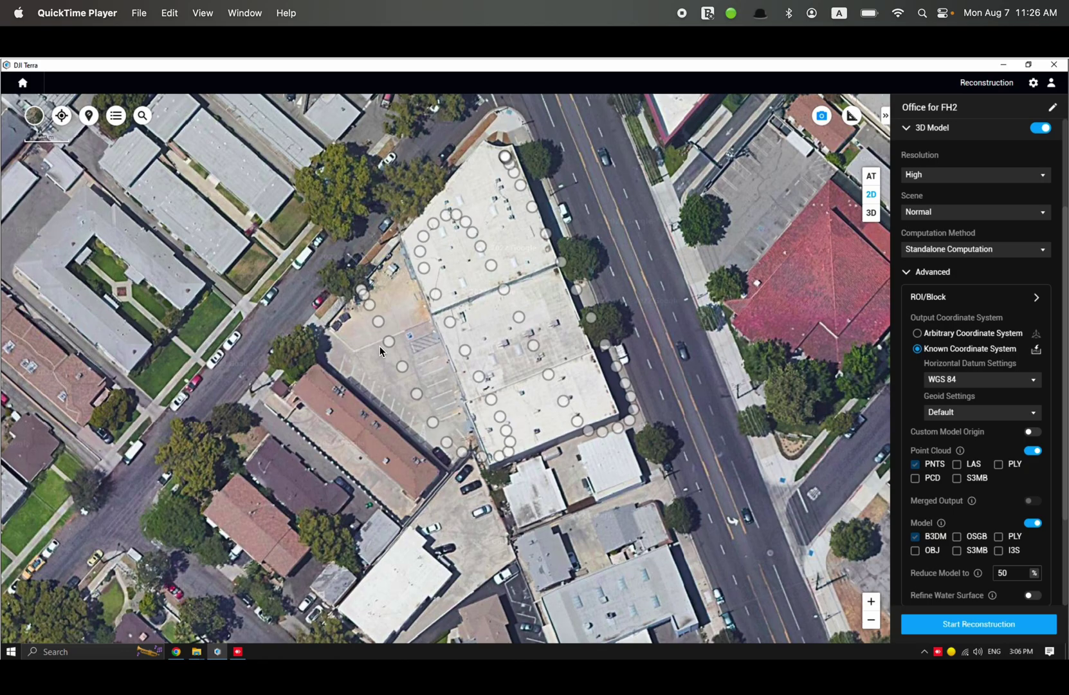
Switch to FlightHub 2 in Safari and open the project's Model Library
key("super+Tab")
key("super+Tab")
key("super+Tab")
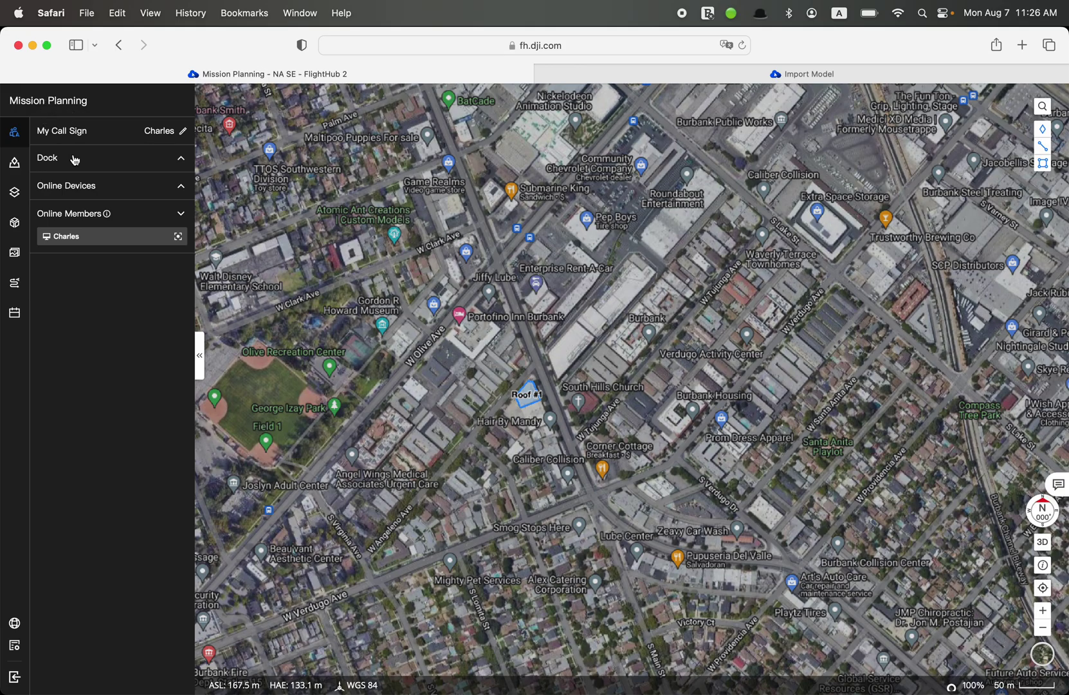
left_click(15, 225)
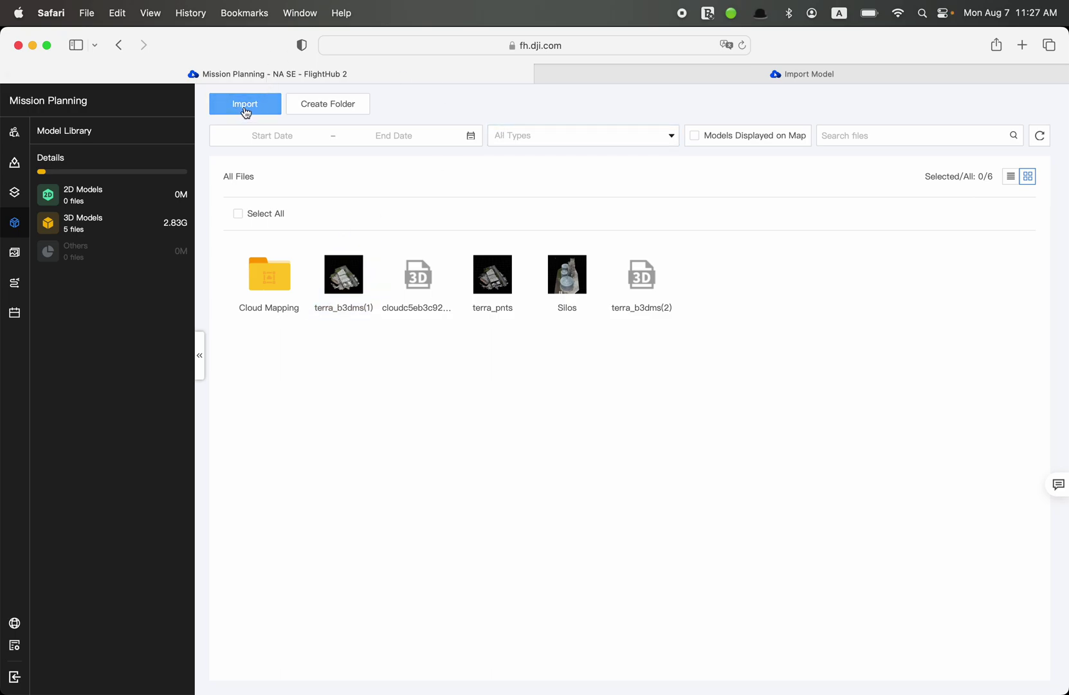
Review the supported 2D, point cloud and mesh formats on the Import Model page, including their example hints
left_click(684, 74)
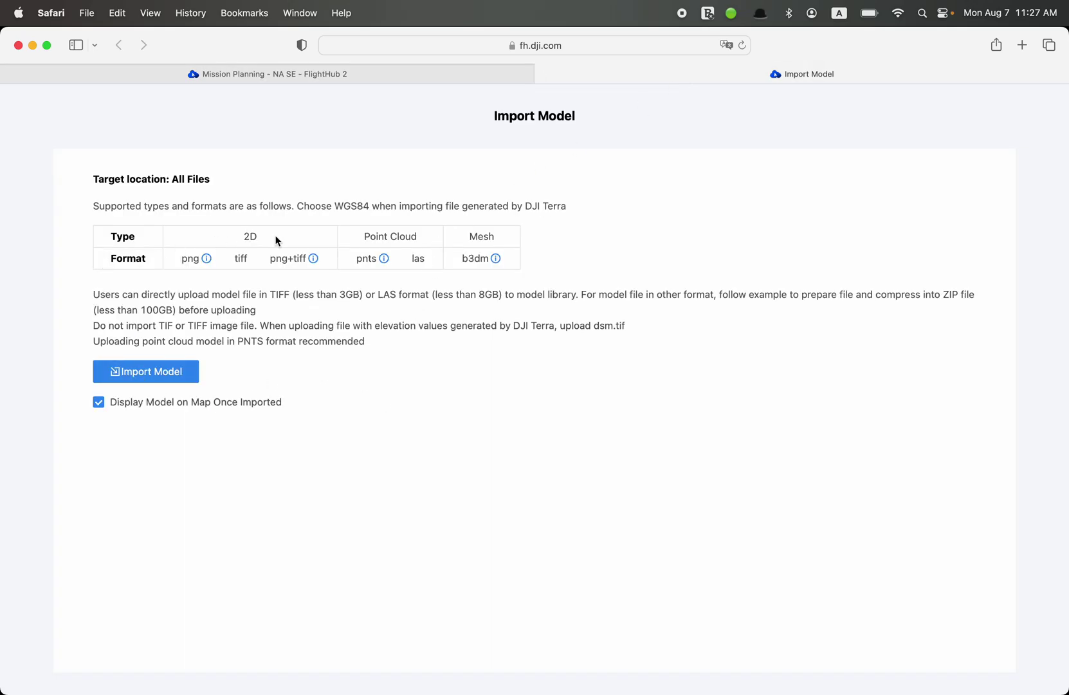
mouse_move(206, 261)
mouse_move(315, 260)
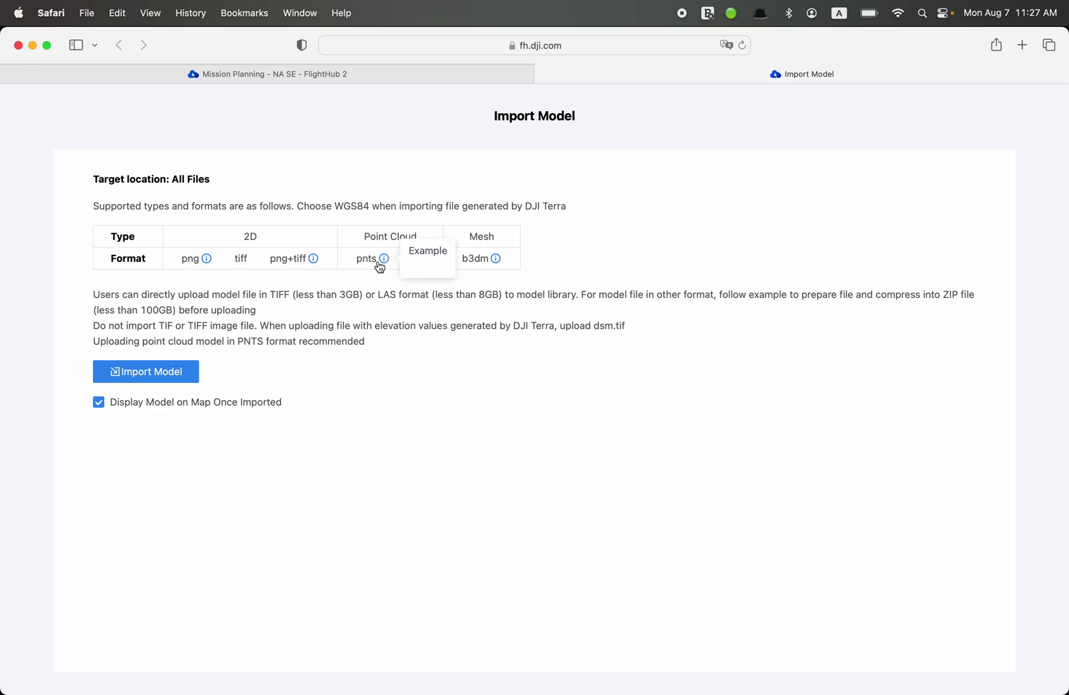
mouse_move(494, 261)
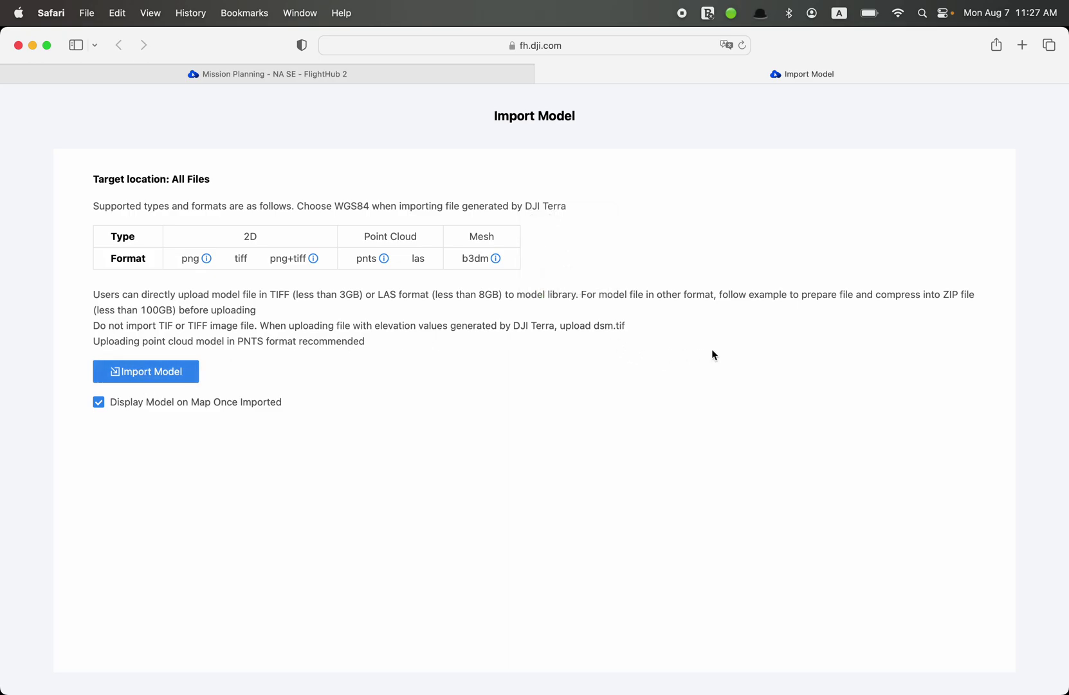
Return to Mission Planning and list the 3D models in Map Management, with the web page enlarged
left_click(291, 75)
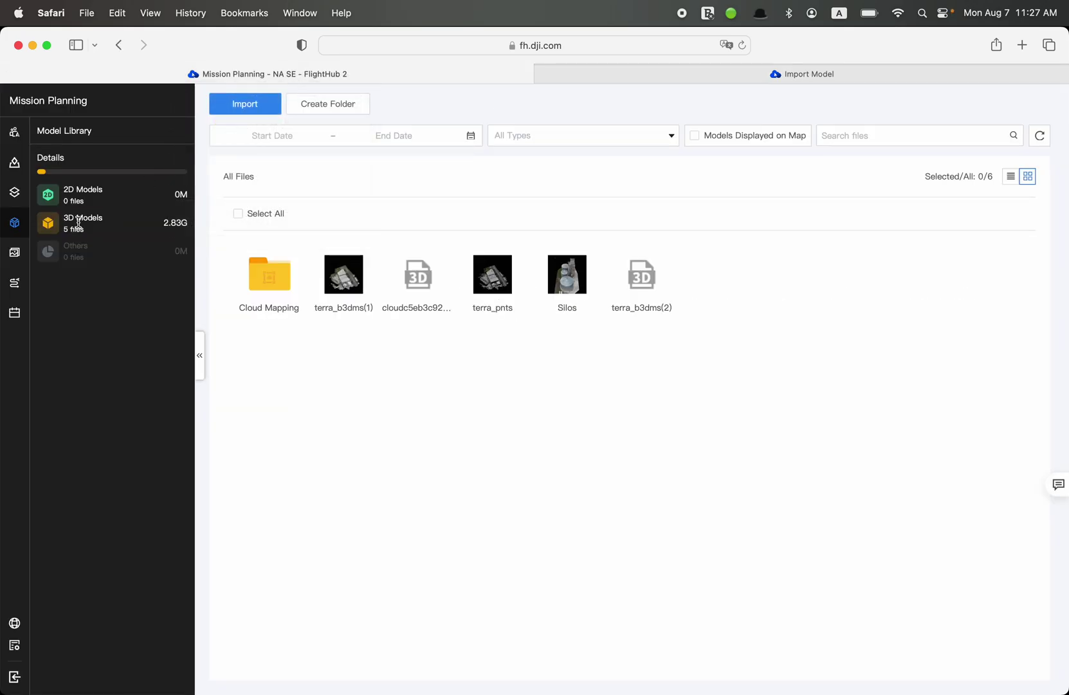
left_click(15, 193)
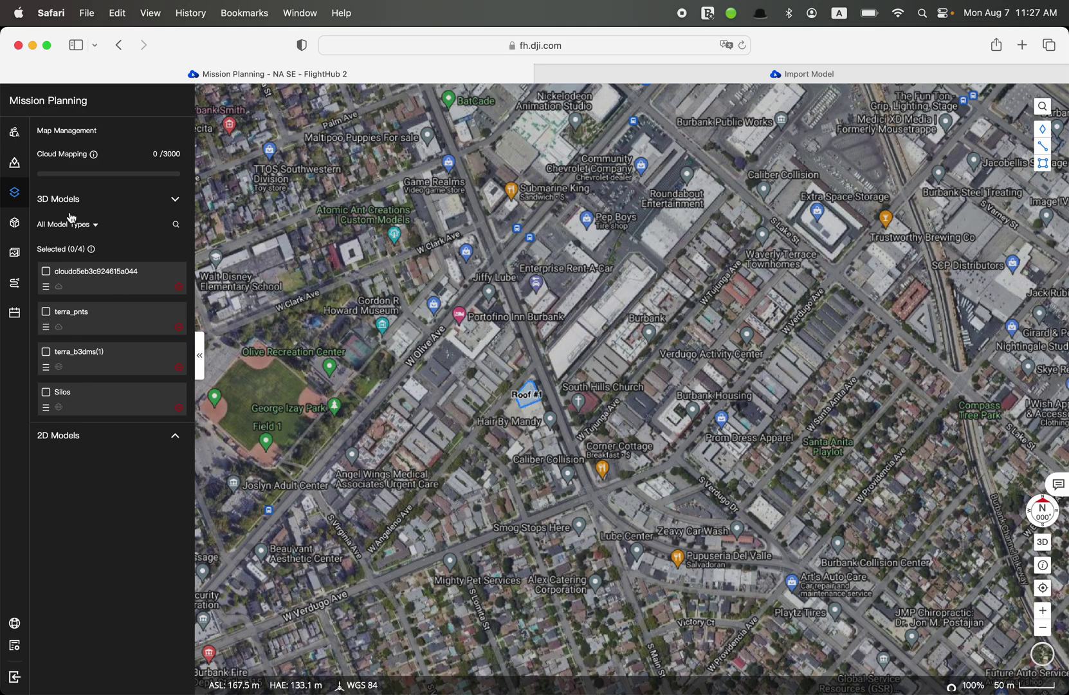
left_click(61, 201)
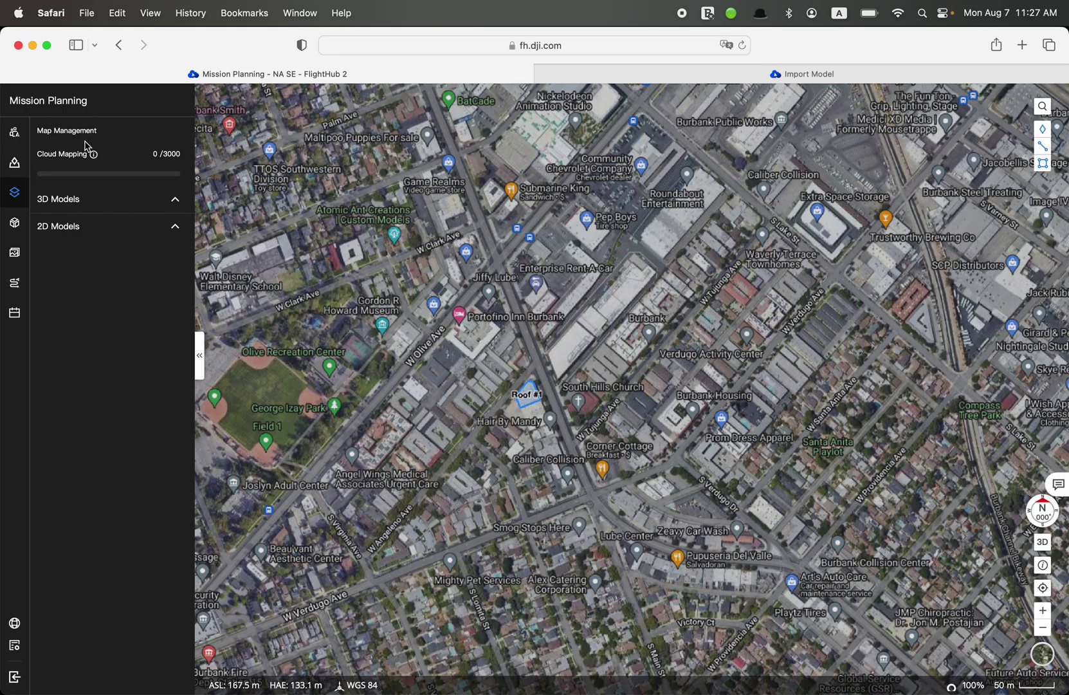
key("super+plus")
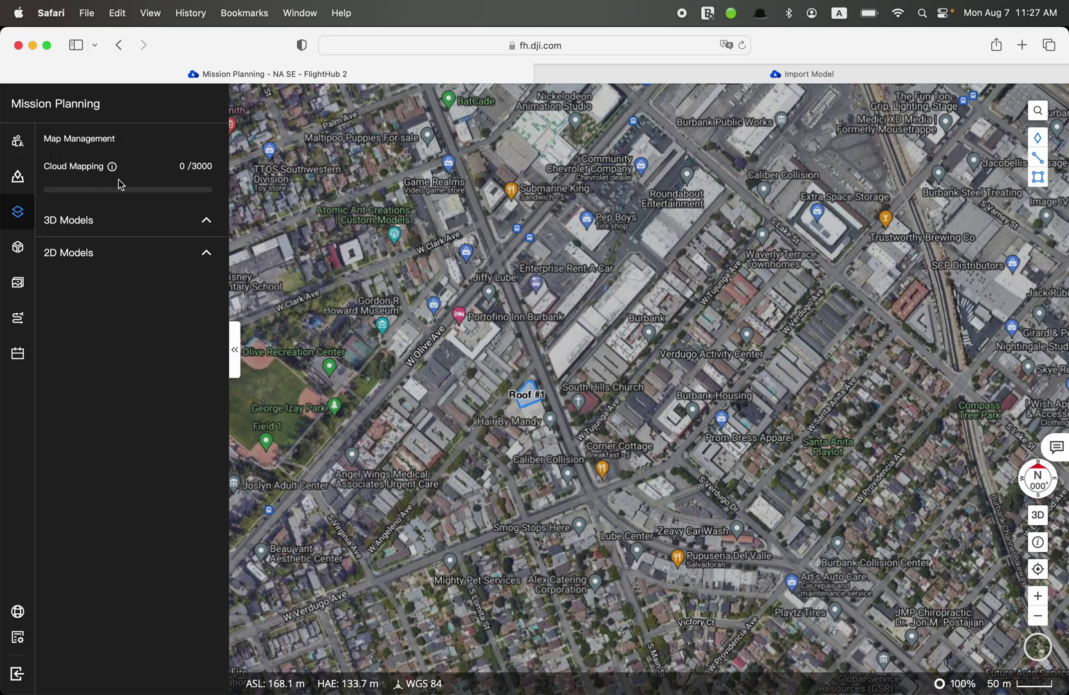
left_click(77, 254)
left_click(77, 254)
left_click(78, 224)
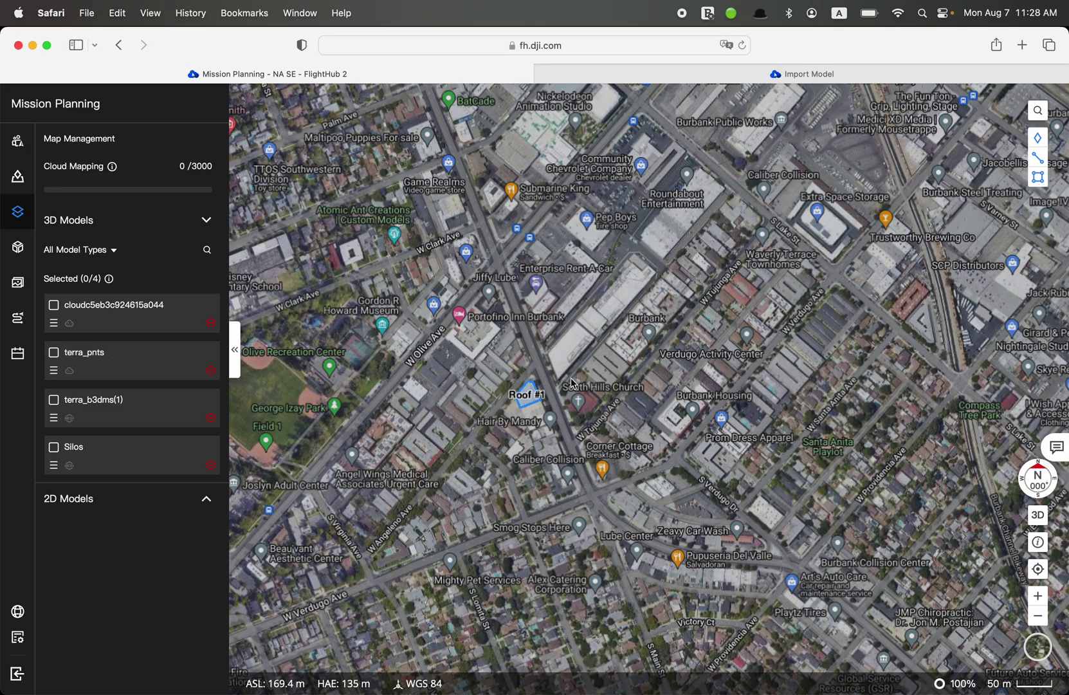
Display the terra_pnts point cloud on the map and recenter the view on it
scroll(515, 412, "up", 5)
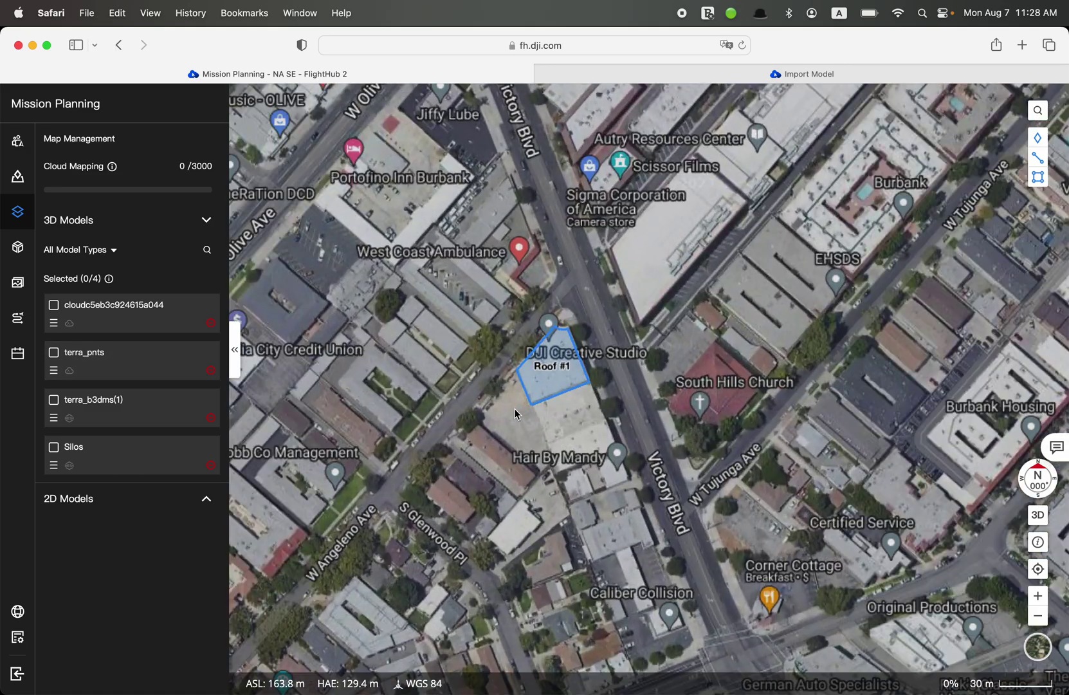
scroll(513, 402, "up", 3)
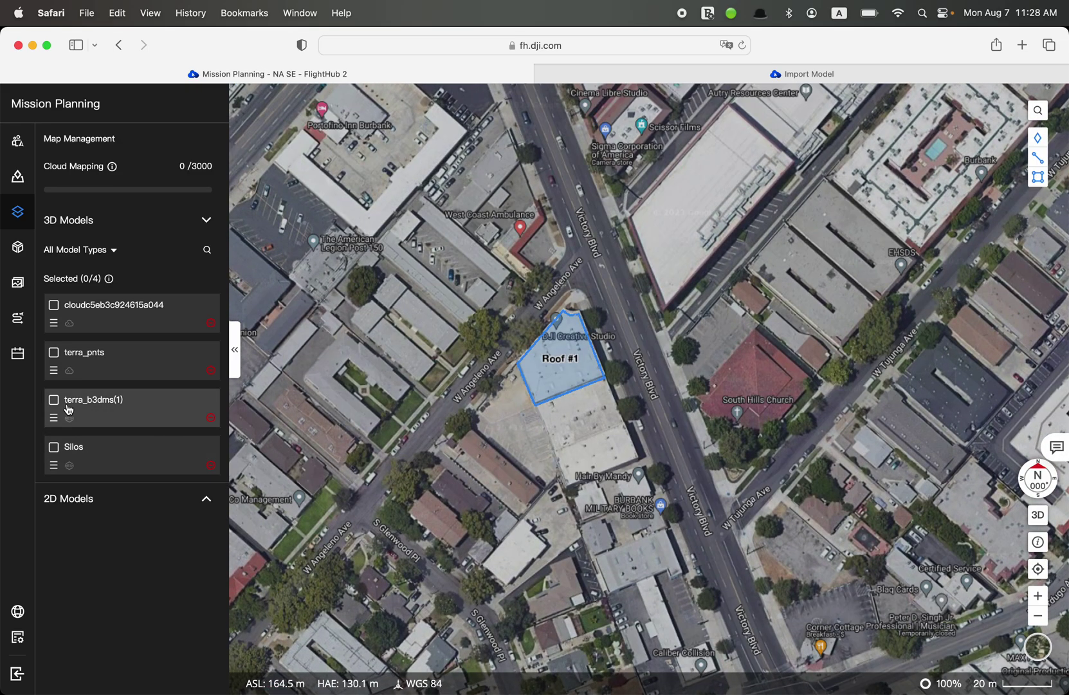
left_click(54, 352)
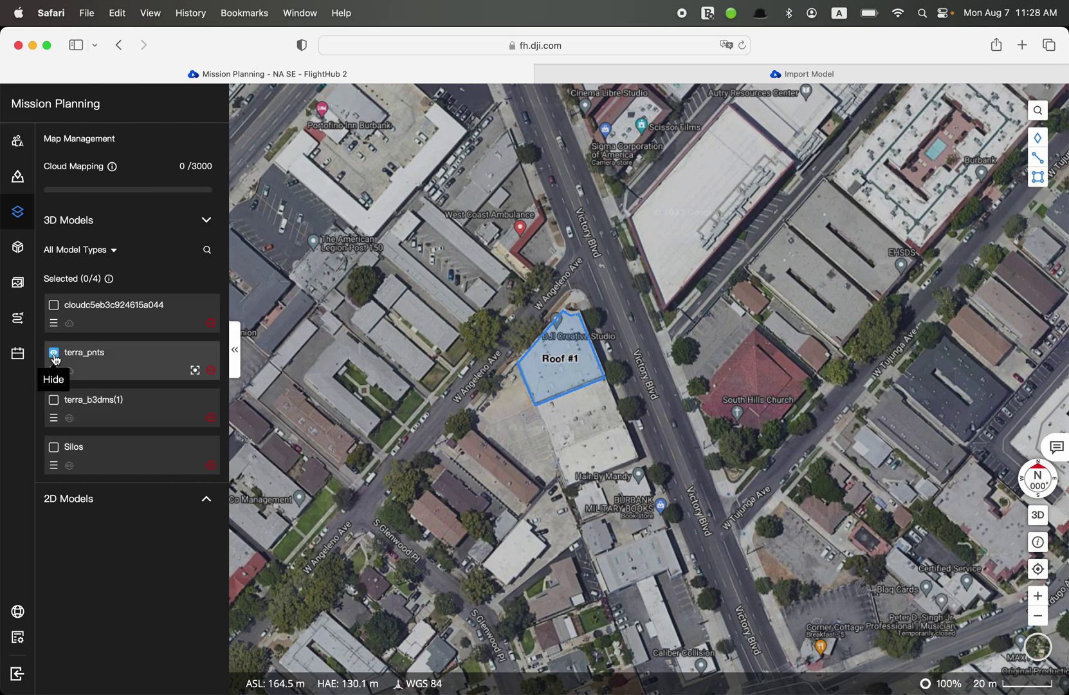
left_click(196, 372)
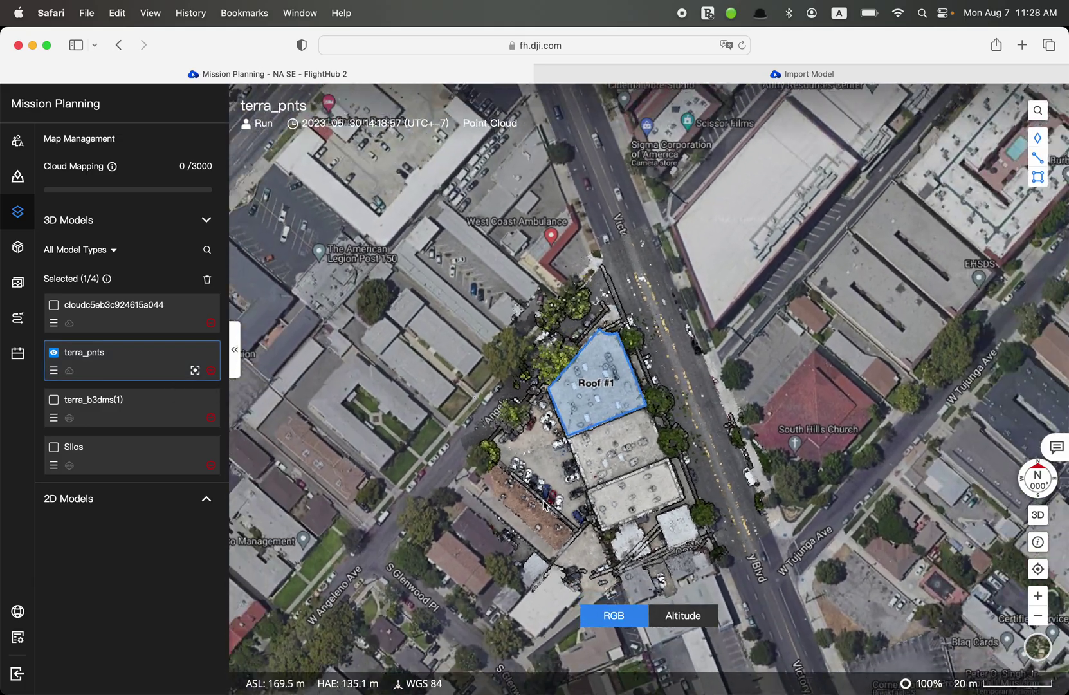
Examine the point cloud's buildings and parking lot up close from a tilted 3D angle
scroll(544, 505, "up", 3)
scroll(519, 394, "up", 2)
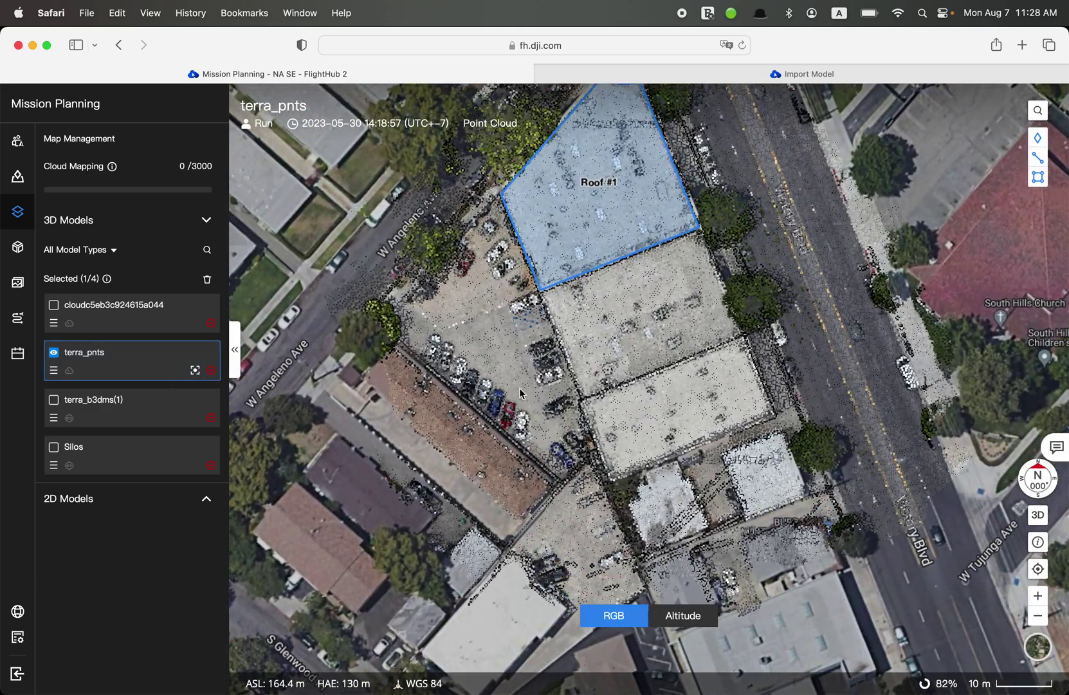
scroll(520, 393, "up", 1)
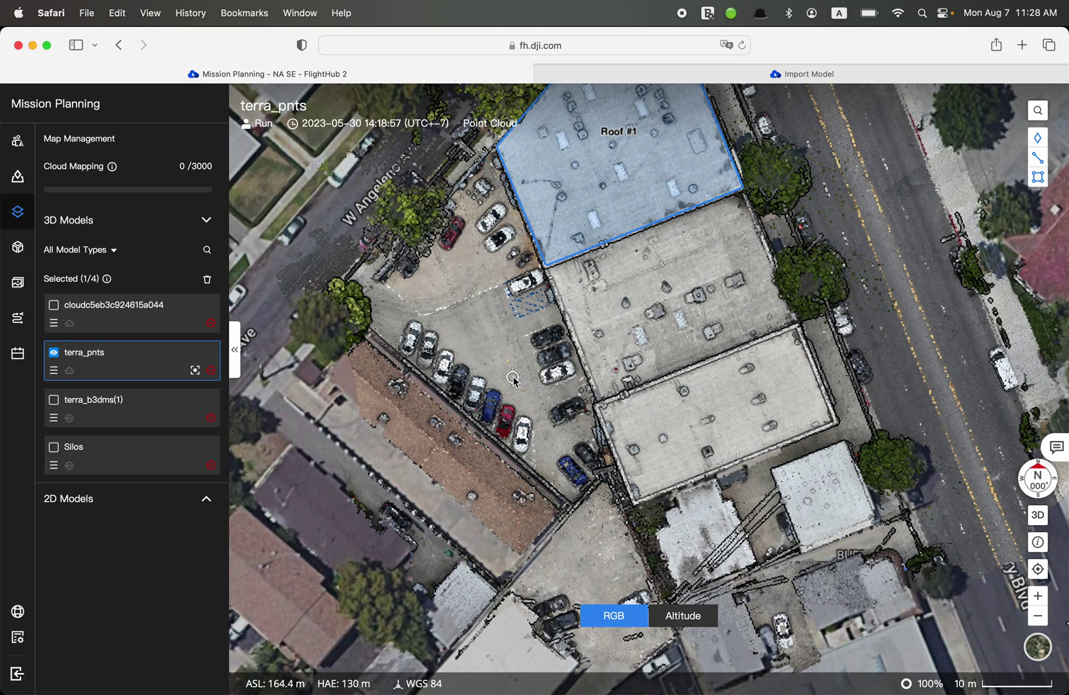
middle_click_drag(514, 377, 541, 251)
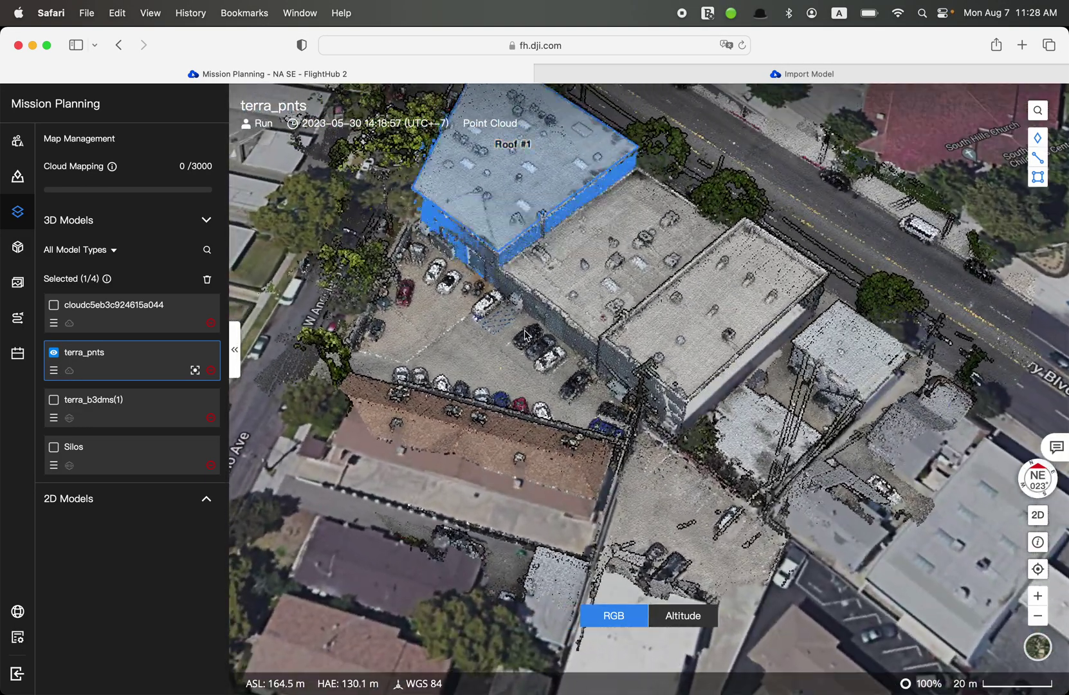
scroll(518, 360, "up", 3)
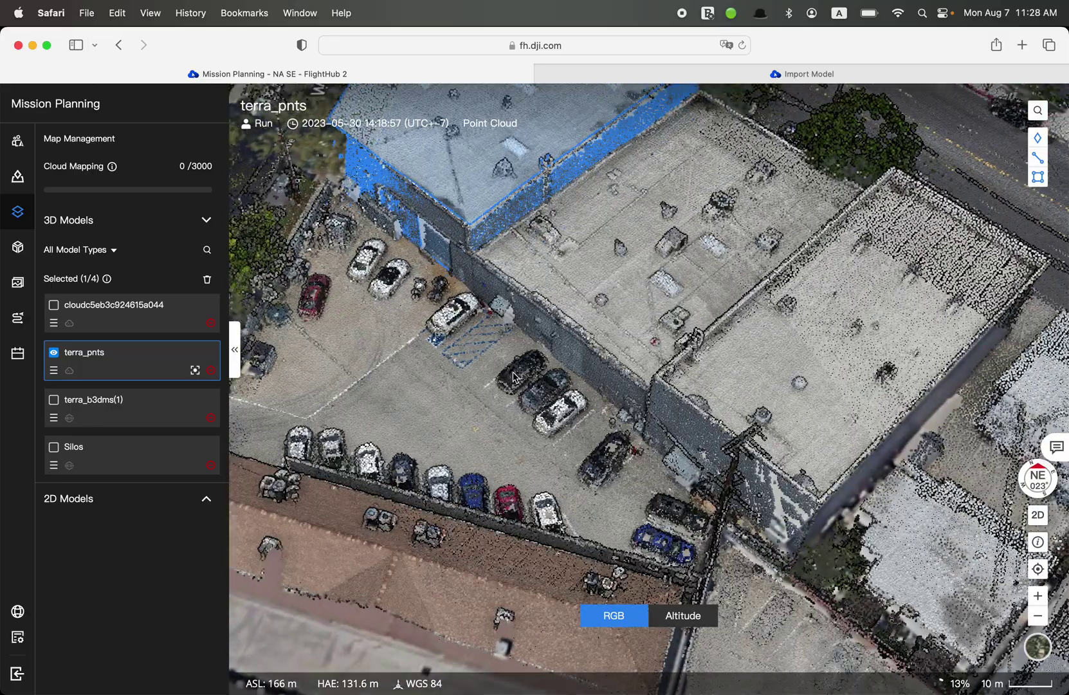
left_click_drag(661, 311, 654, 392)
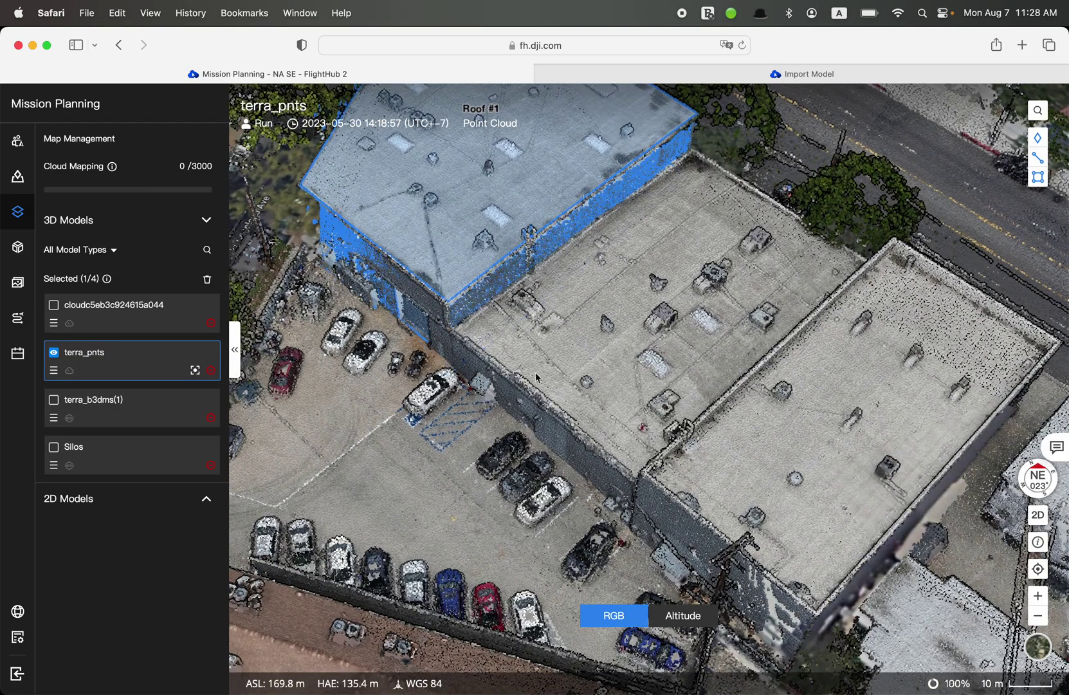
scroll(530, 383, "down", 2)
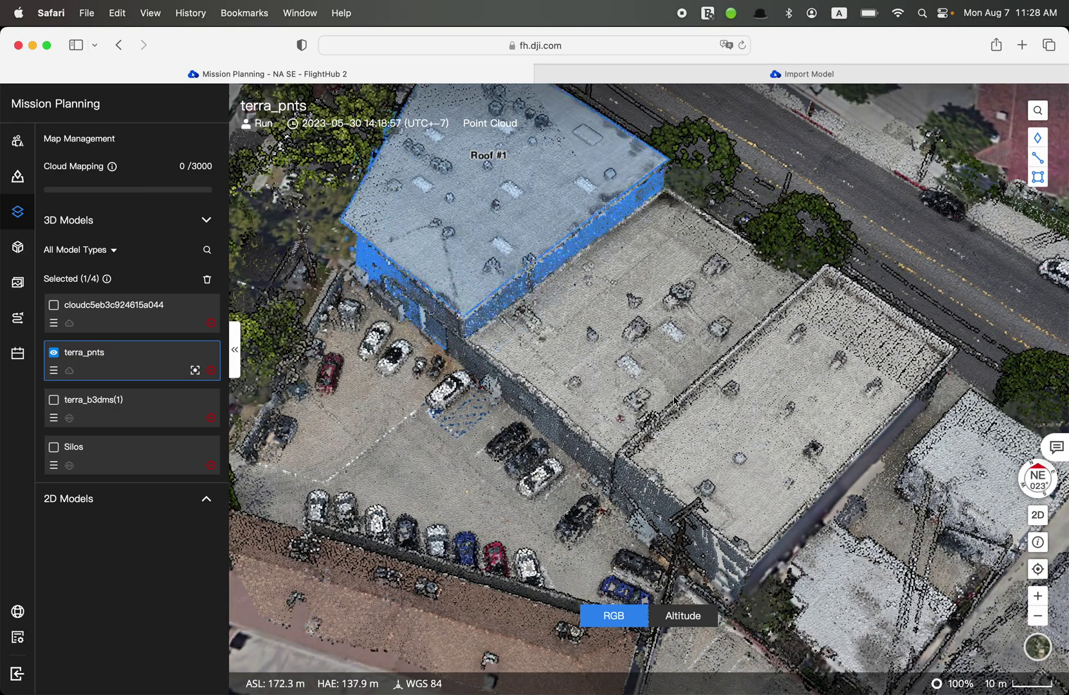
Hide the terra_pnts point cloud and display the terra_b3dms(1) mesh model on the map instead
left_click(55, 354)
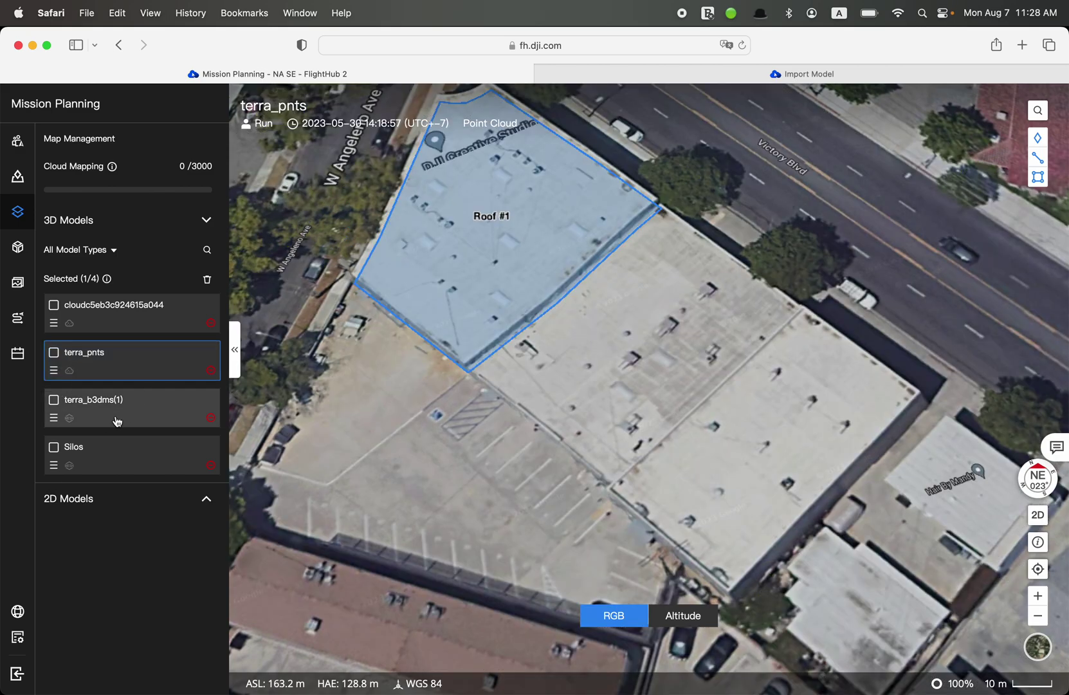
left_click(55, 400)
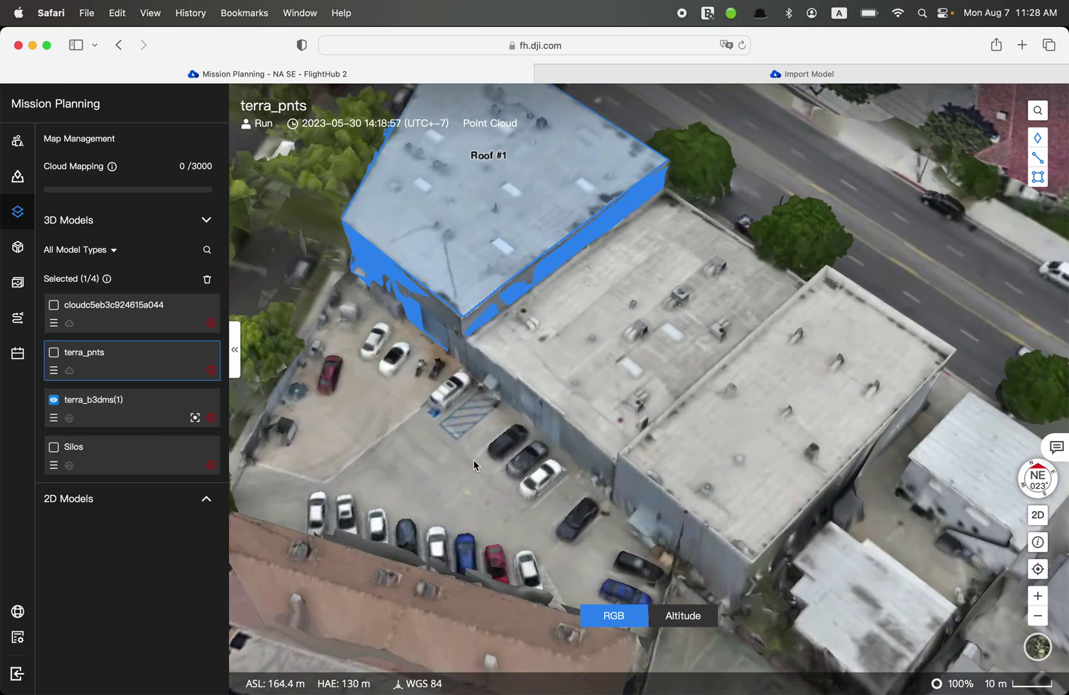
middle_click_drag(461, 459, 475, 433)
scroll(521, 412, "up", 3)
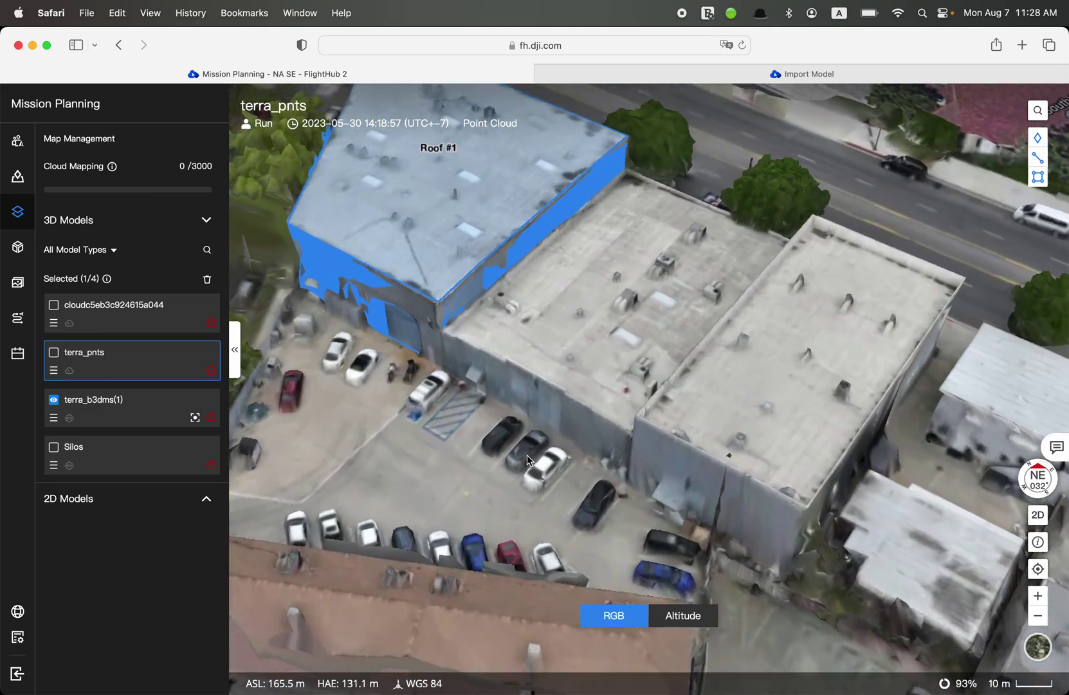
left_click_drag(520, 404, 512, 437)
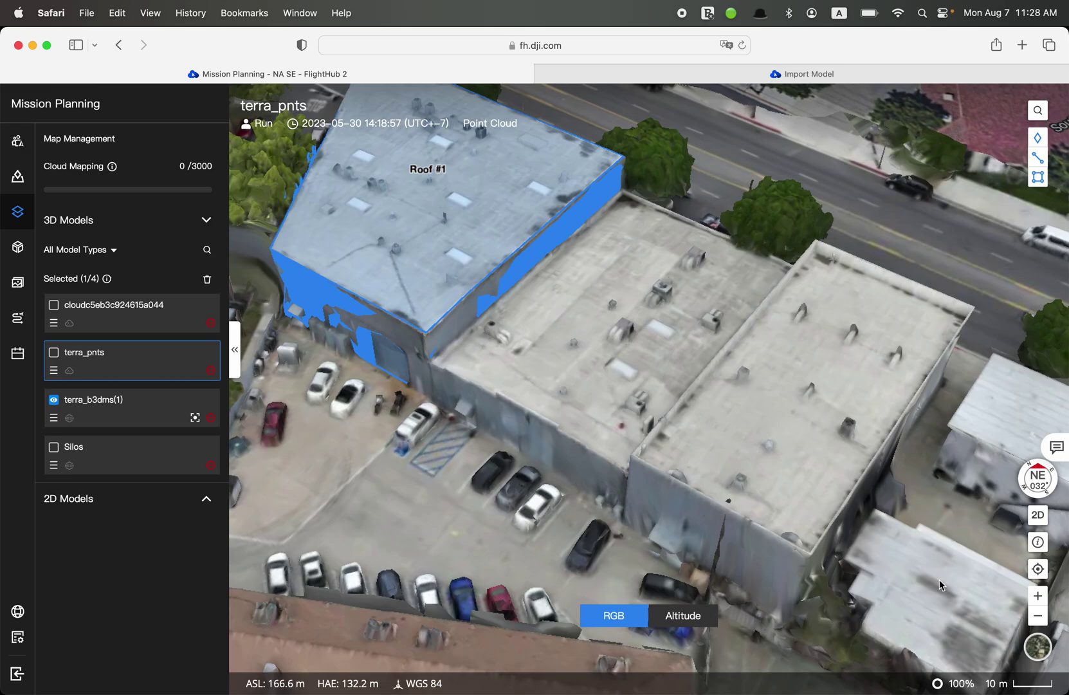
Enable HD Model in the Map Lab settings
left_click(1037, 646)
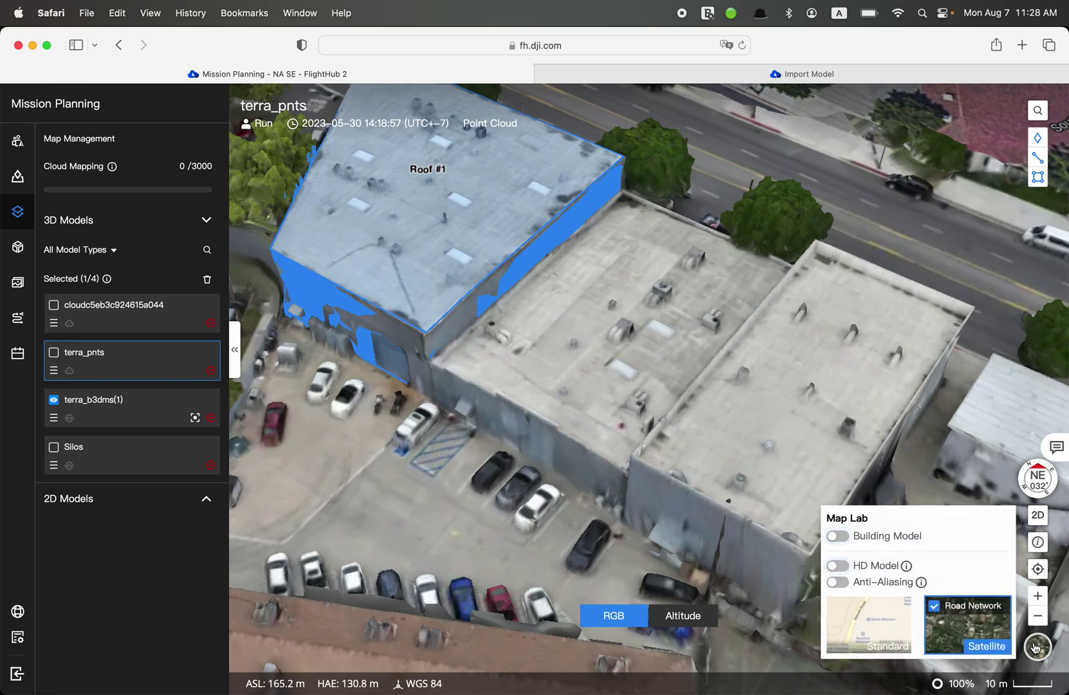
left_click(838, 565)
left_click(453, 537)
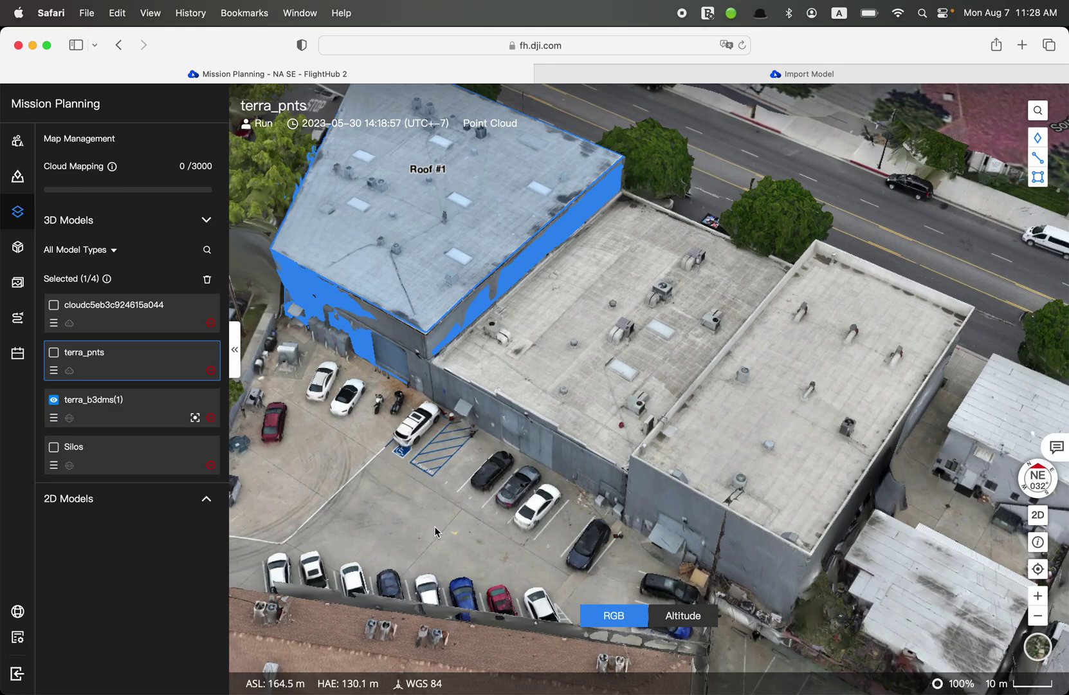
Examine the high-definition mesh of the buildings, roofs and parking lot from several angles and distances
mouse_move(435, 532)
right_mouse_down()
mouse_move(451, 529)
mouse_move(446, 521)
right_mouse_up()
scroll(446, 521, "up", 2)
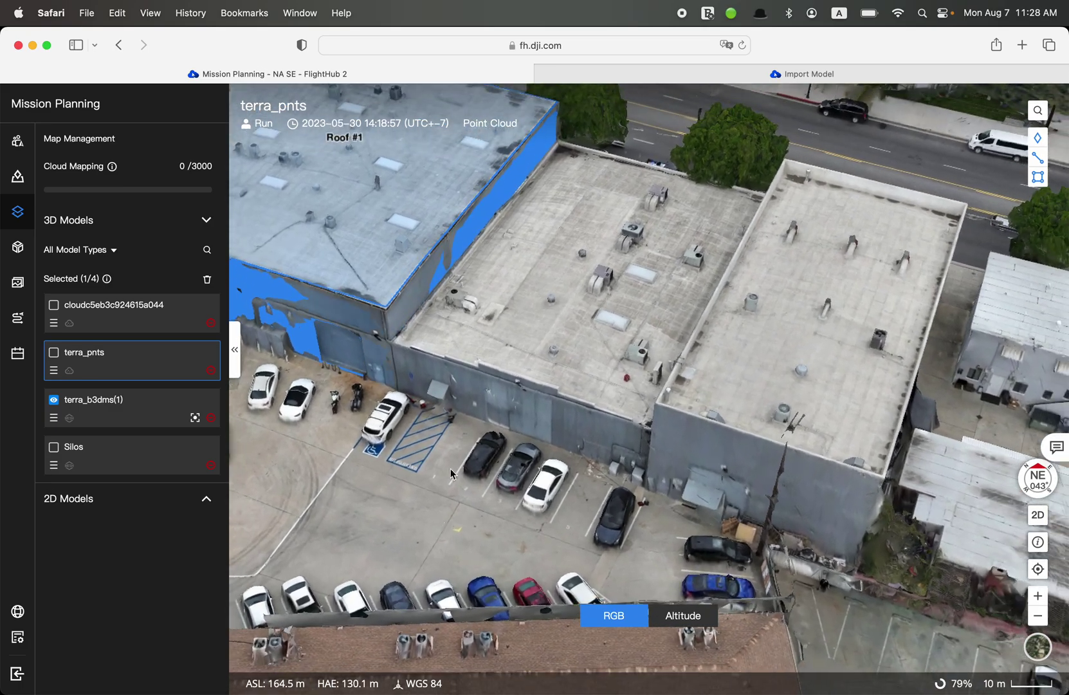
left_click_drag(453, 458, 451, 506)
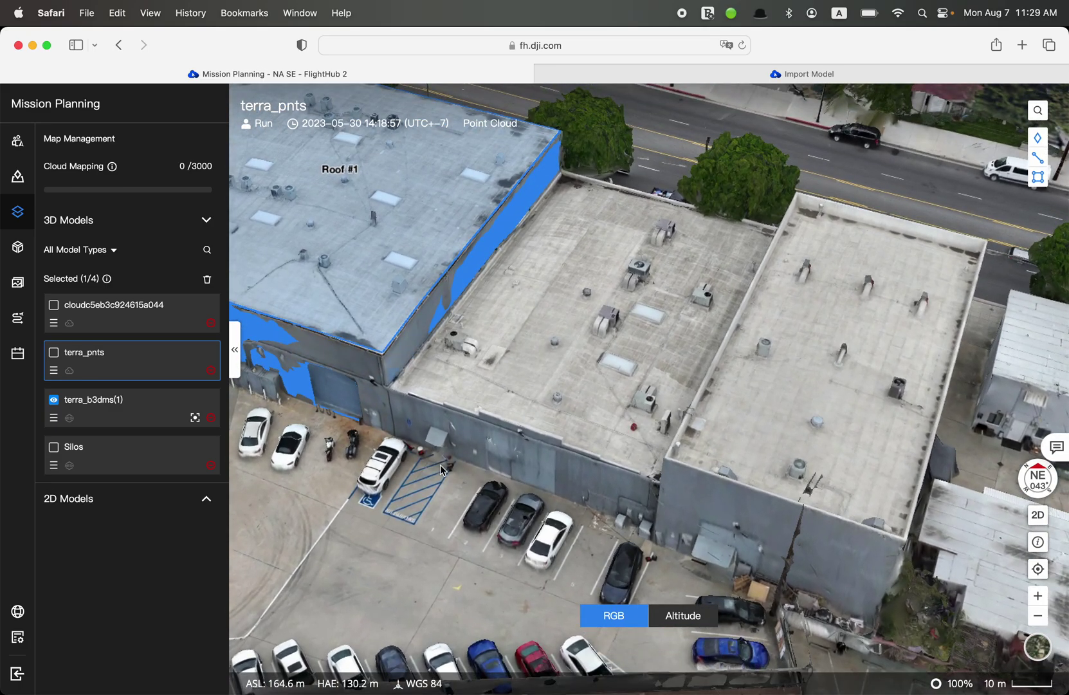
scroll(500, 404, "down", 3)
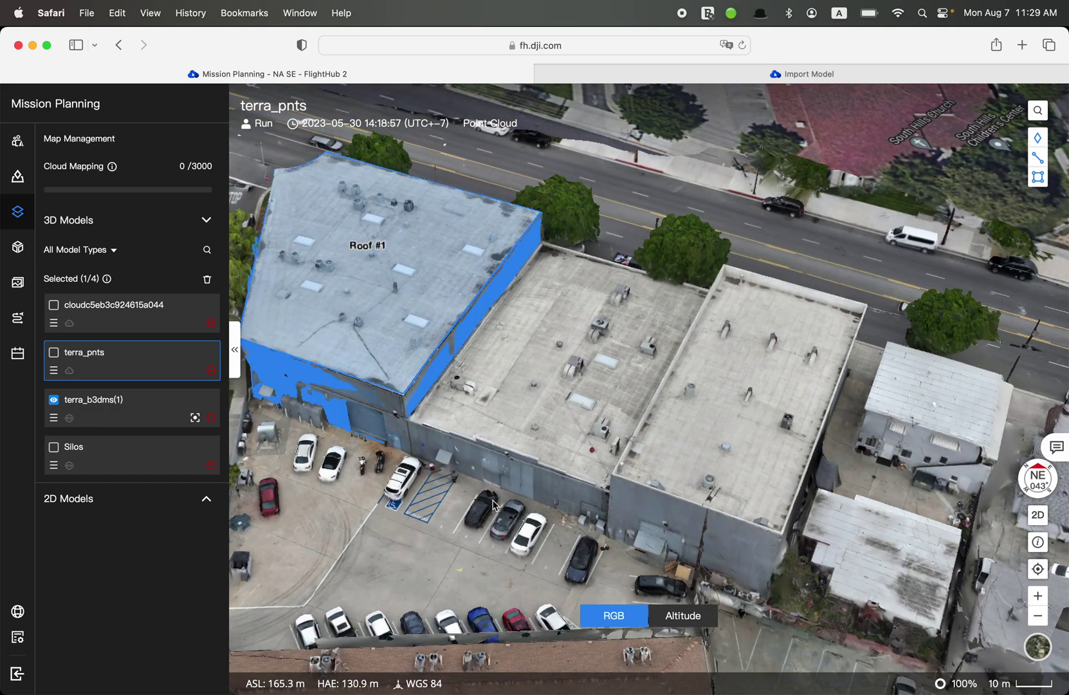
left_click_drag(425, 560, 417, 475)
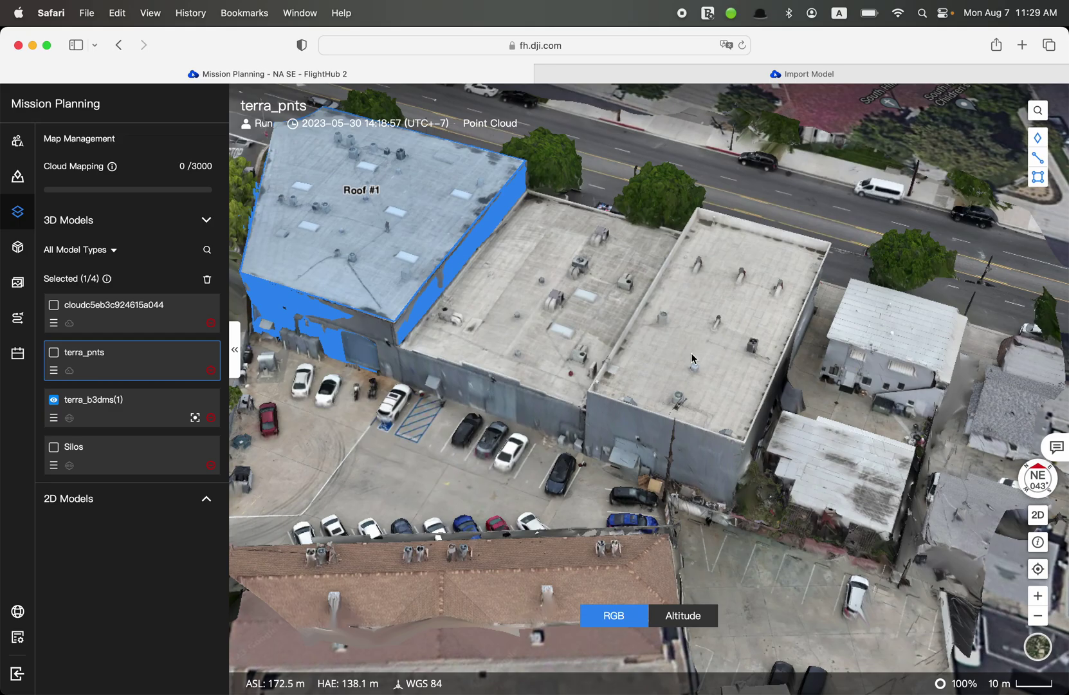
middle_click_drag(708, 361, 658, 261)
left_click_drag(659, 268, 660, 379)
scroll(661, 380, "down", 2)
scroll(660, 380, "down", 1)
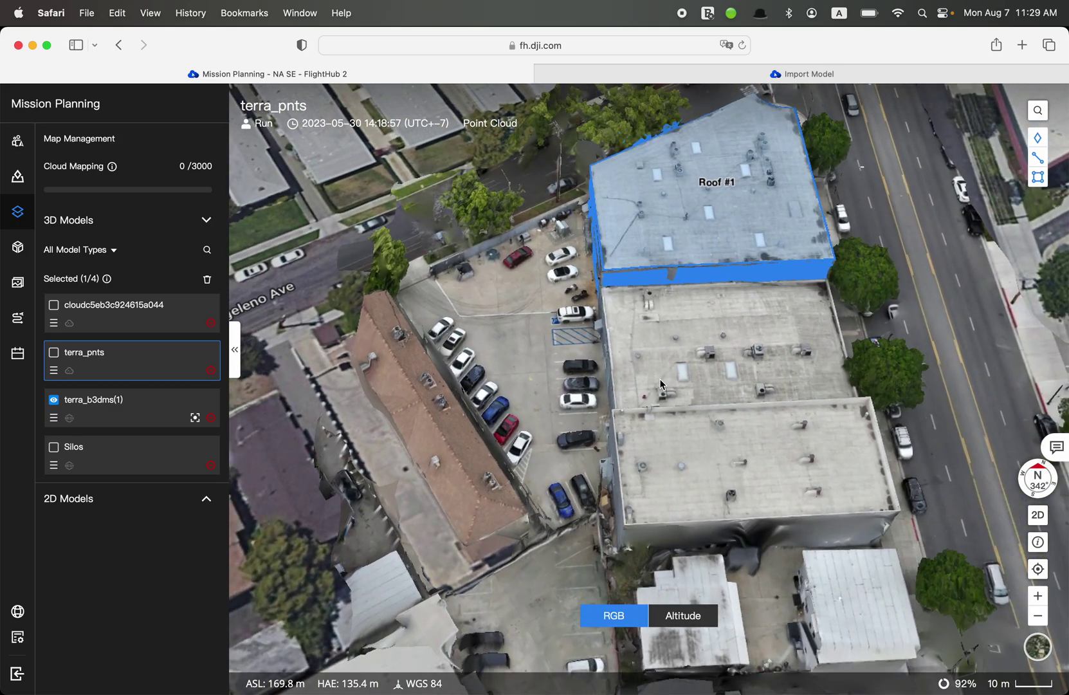
scroll(683, 345, "up", 3)
Delete the Roof #1 area annotation from the building's roof
mouse_move(619, 299)
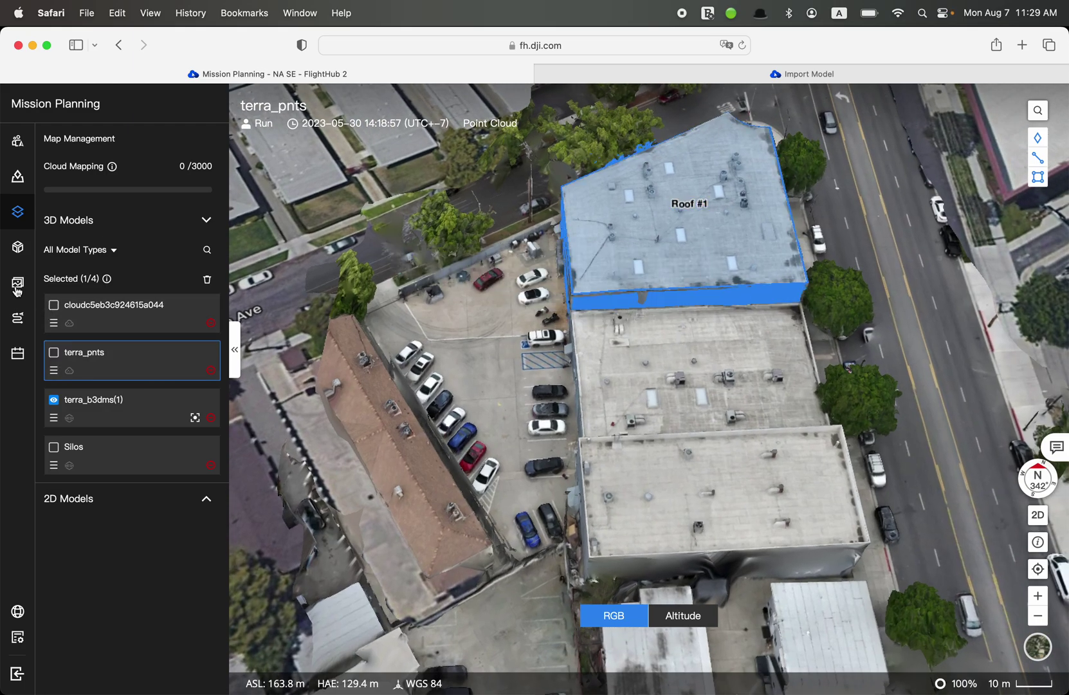
mouse_move(691, 289)
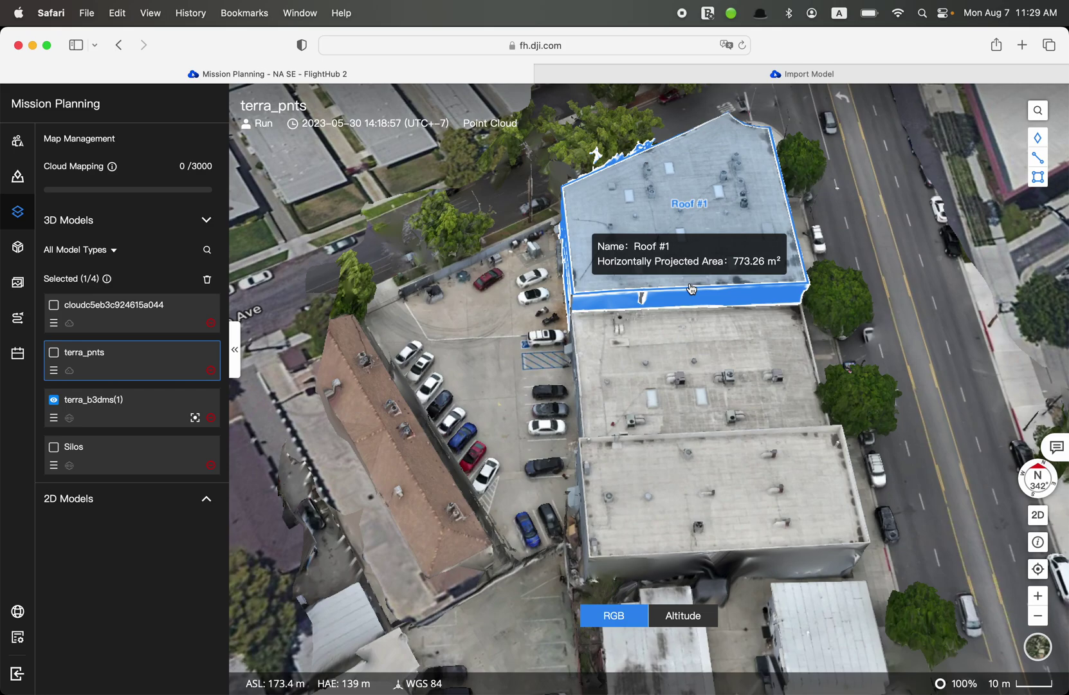
left_click(692, 289)
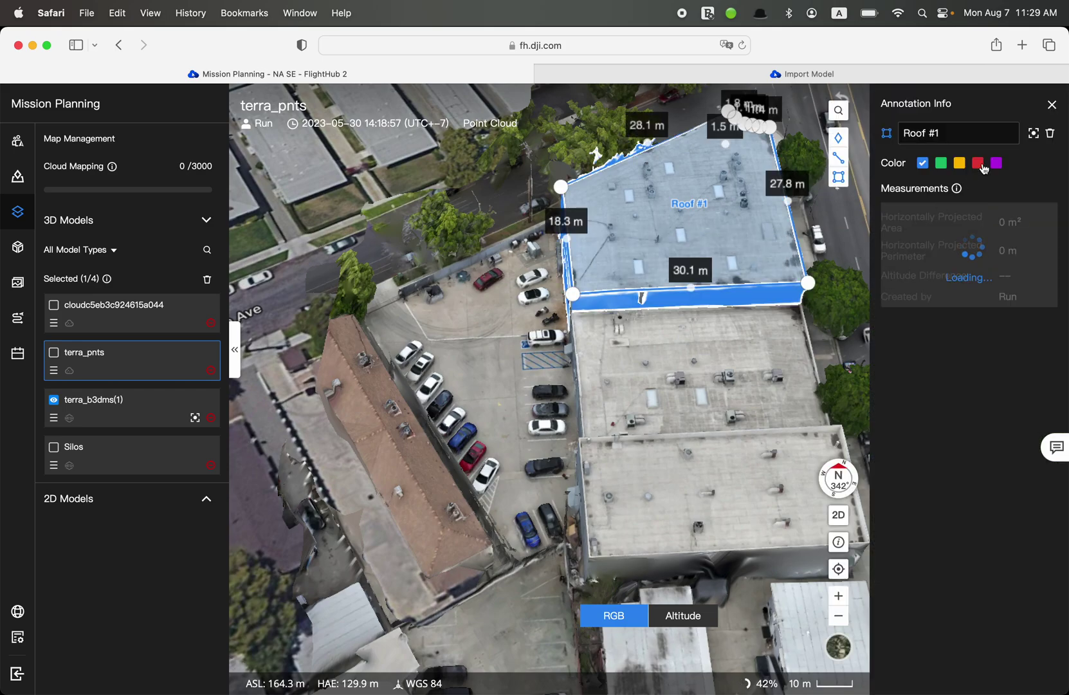
left_click(1052, 133)
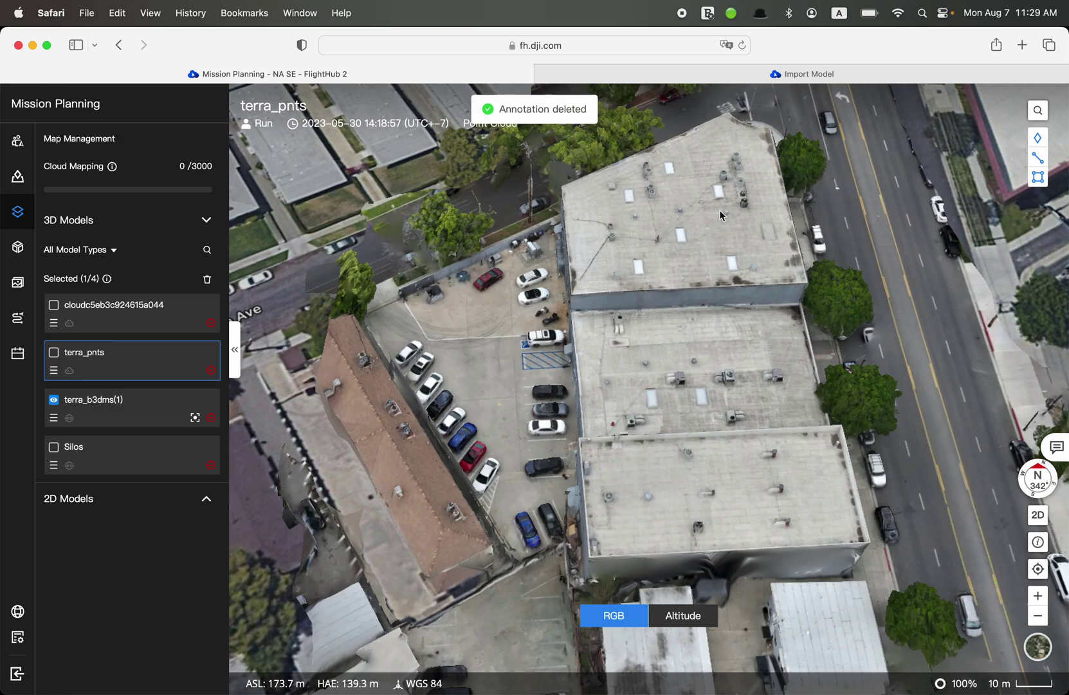
Create a waypoint route named 3D Model Flight Route for the Matrice 30 Series with the M30T Camera
left_click(18, 319)
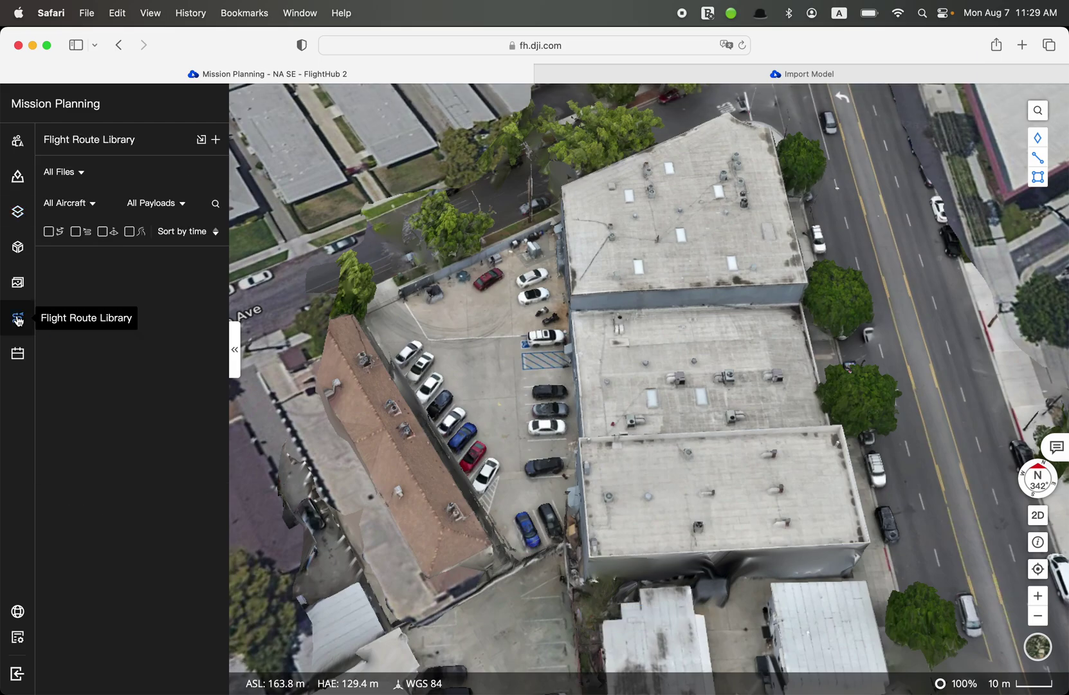
left_click(217, 141)
left_click(465, 231)
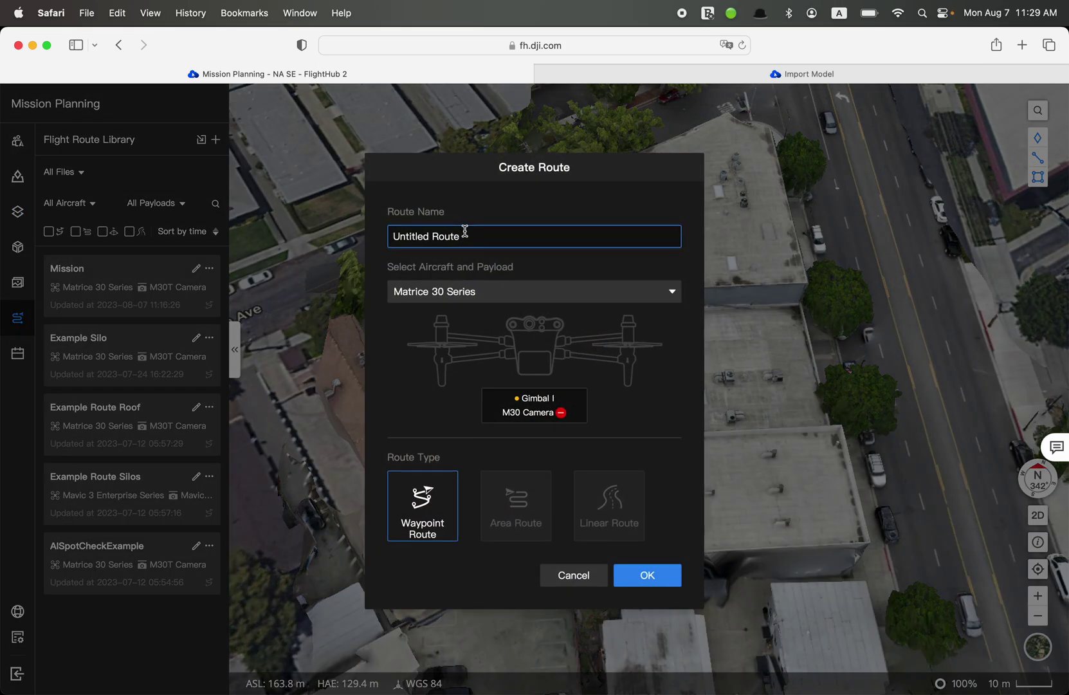
key("super+a")
type("3D Model")
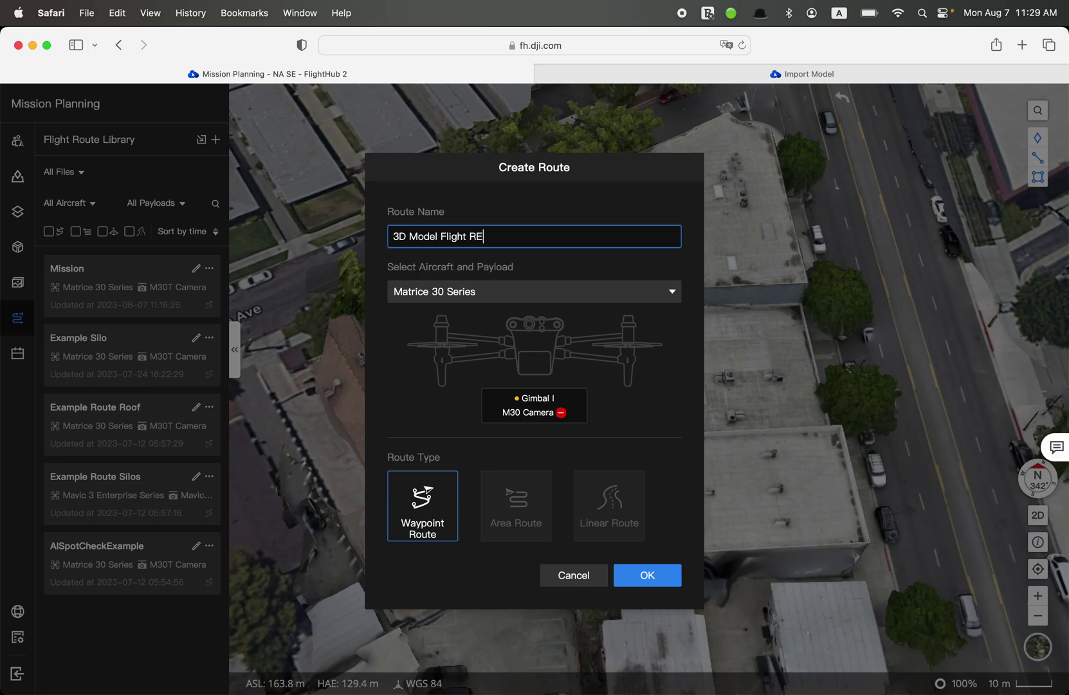
left_click(542, 414)
left_click(545, 461)
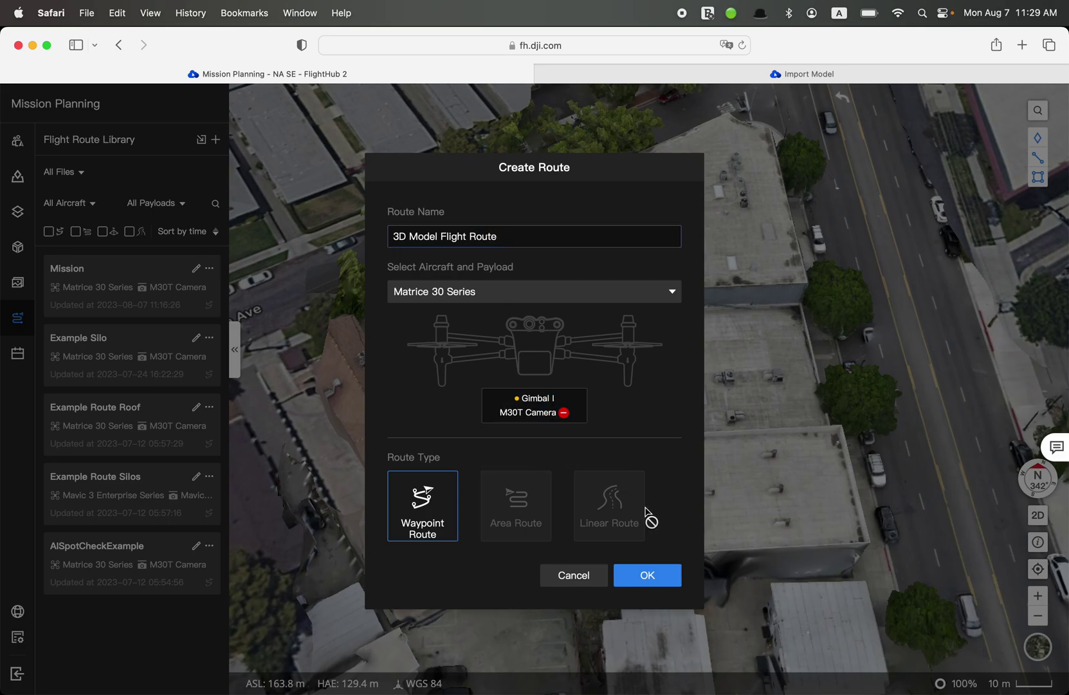
left_click(649, 578)
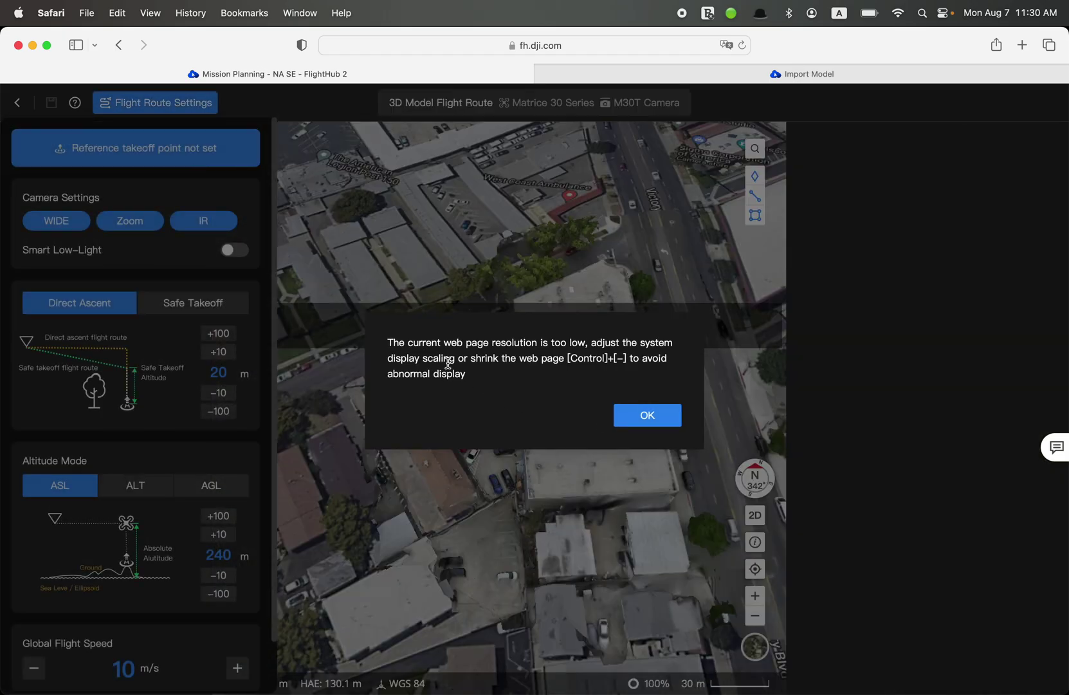
Dismiss the low-resolution notice and shrink the web page so the route editor fits the window
left_click(649, 417)
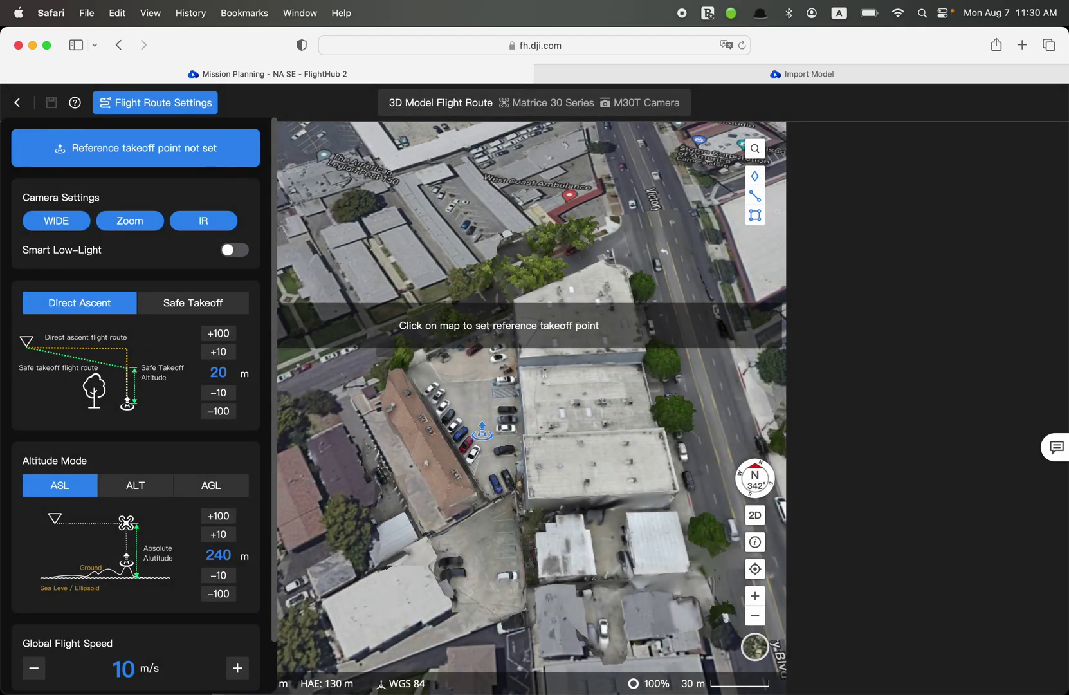
key("super+minus")
key("super+minus")
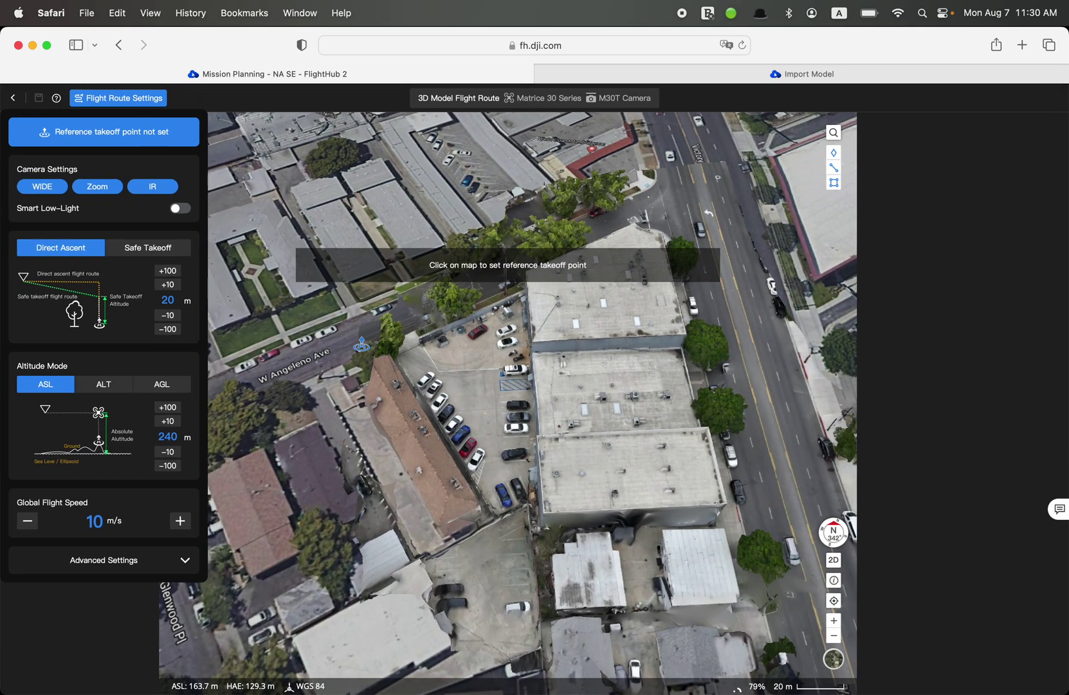
key("super+minus")
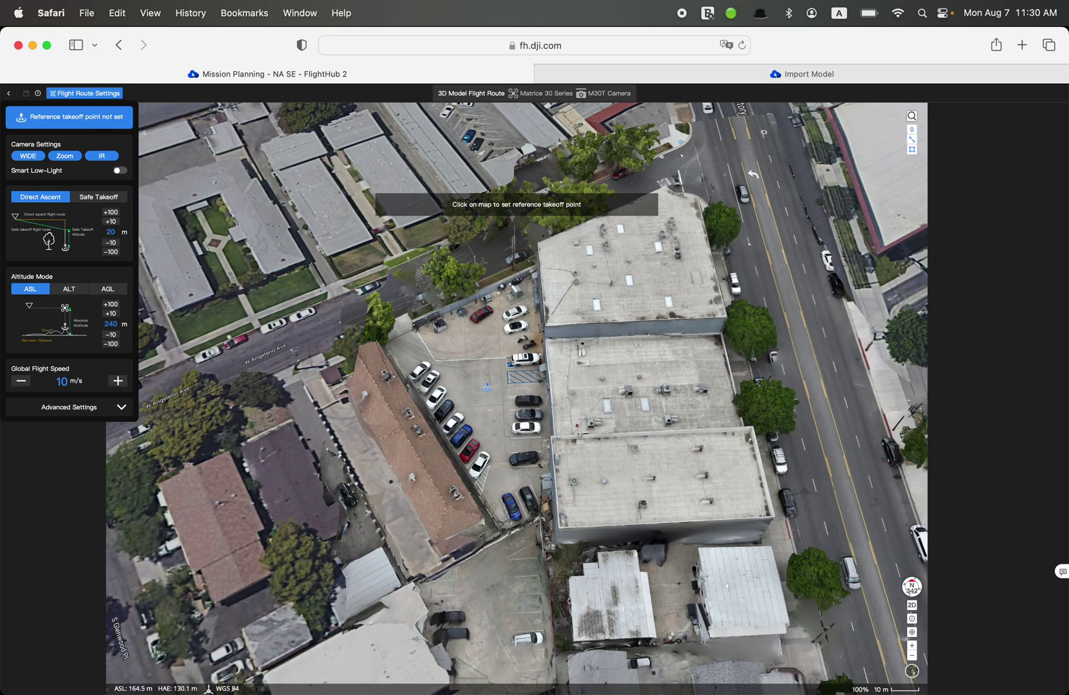
Set the reference takeoff point in the middle of the parking lot, between the two rows of parked cars
scroll(487, 387, "up", 5)
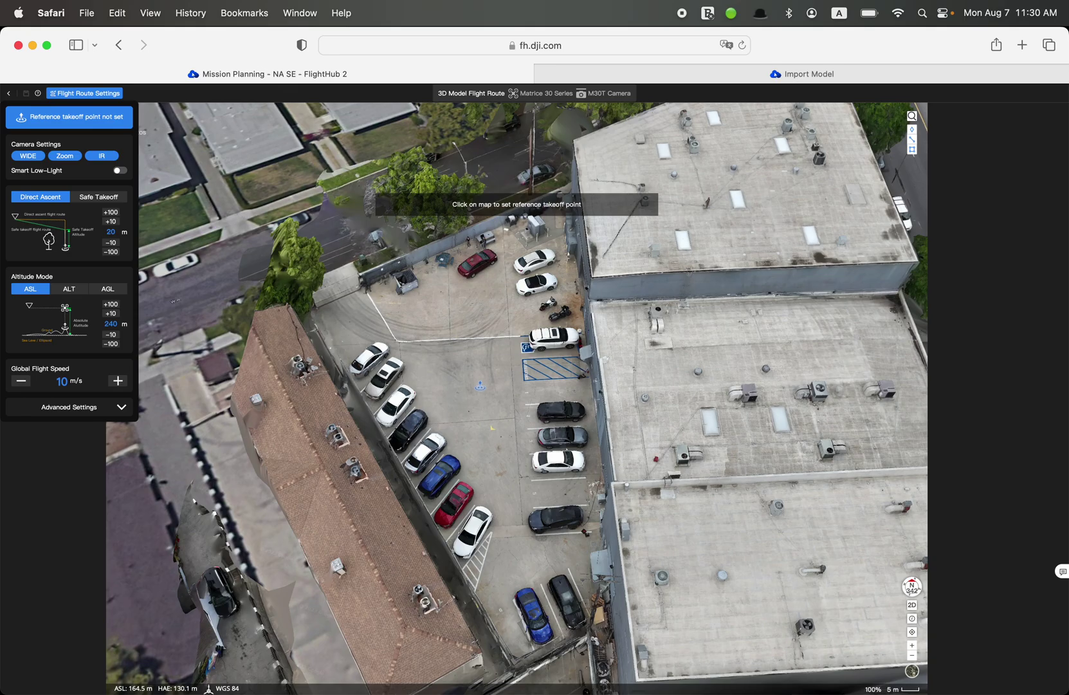
left_click(478, 388)
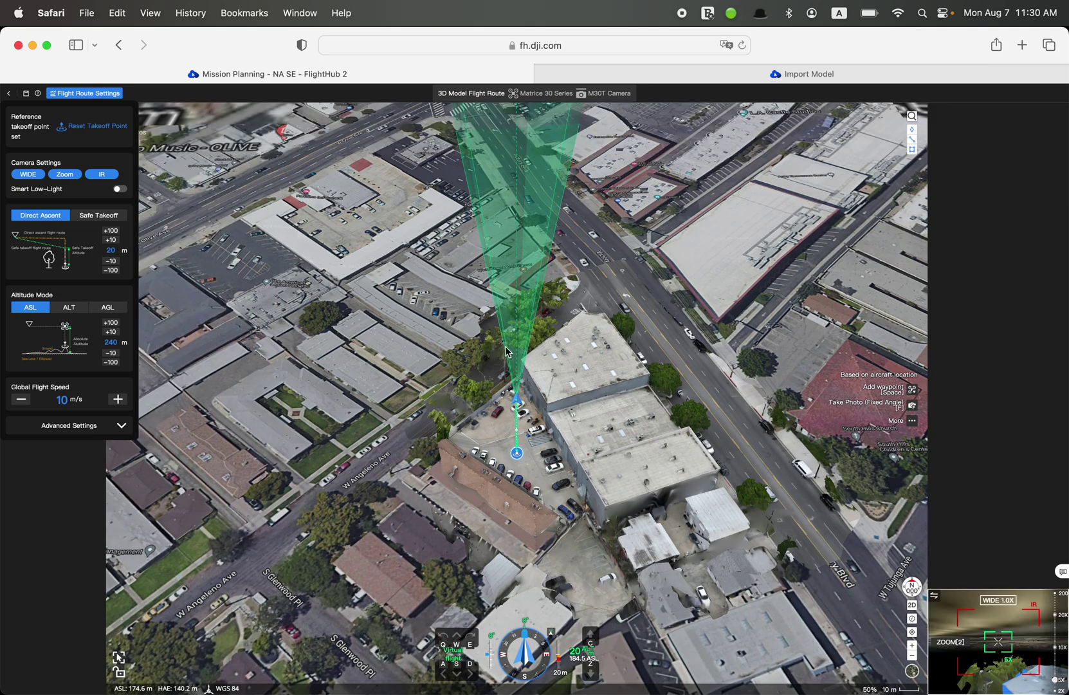
Fly the virtual aircraft from the parking lot over to the roofs of the large buildings
scroll(531, 465, "up", 5)
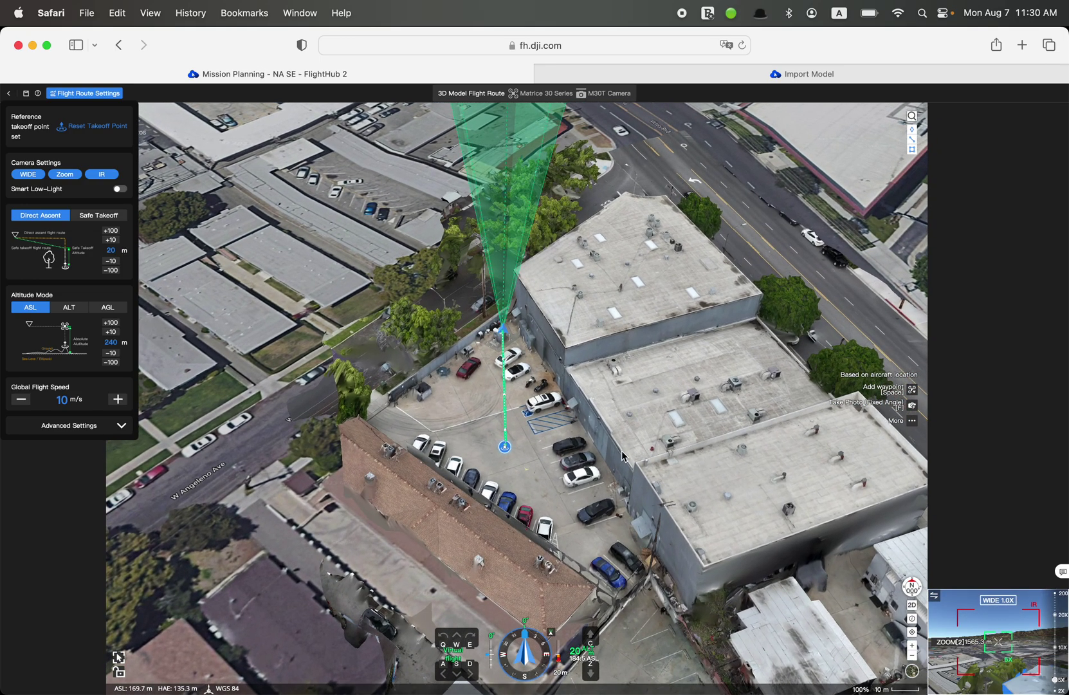
middle_click_drag(564, 478, 606, 469)
scroll(608, 474, "up", 2)
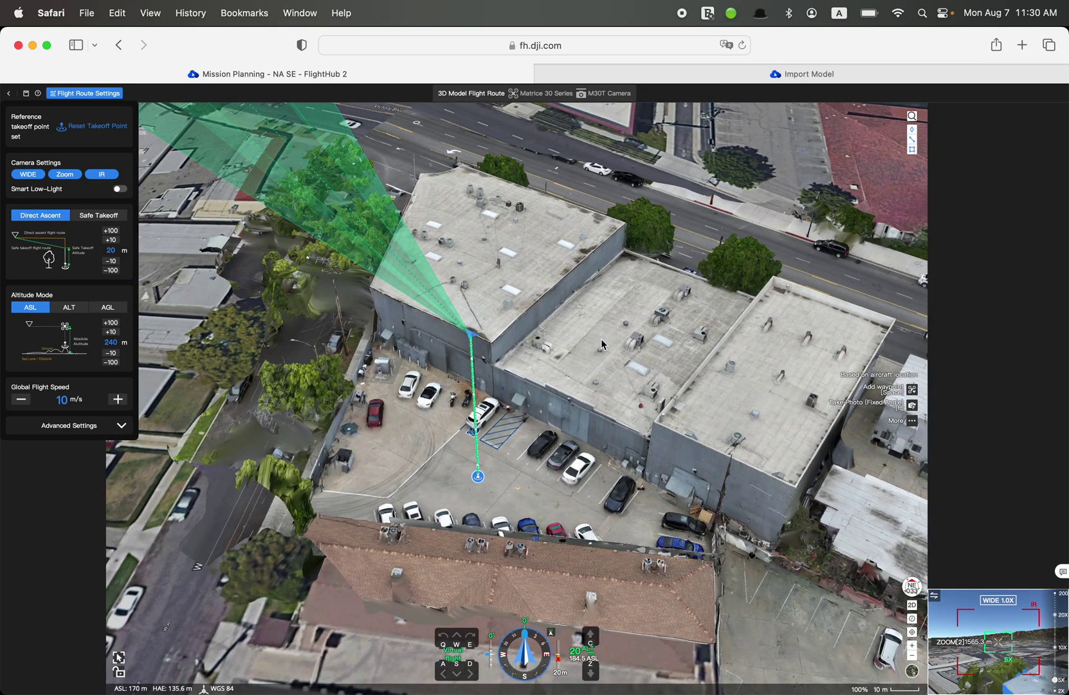
middle_click_drag(669, 377, 589, 427)
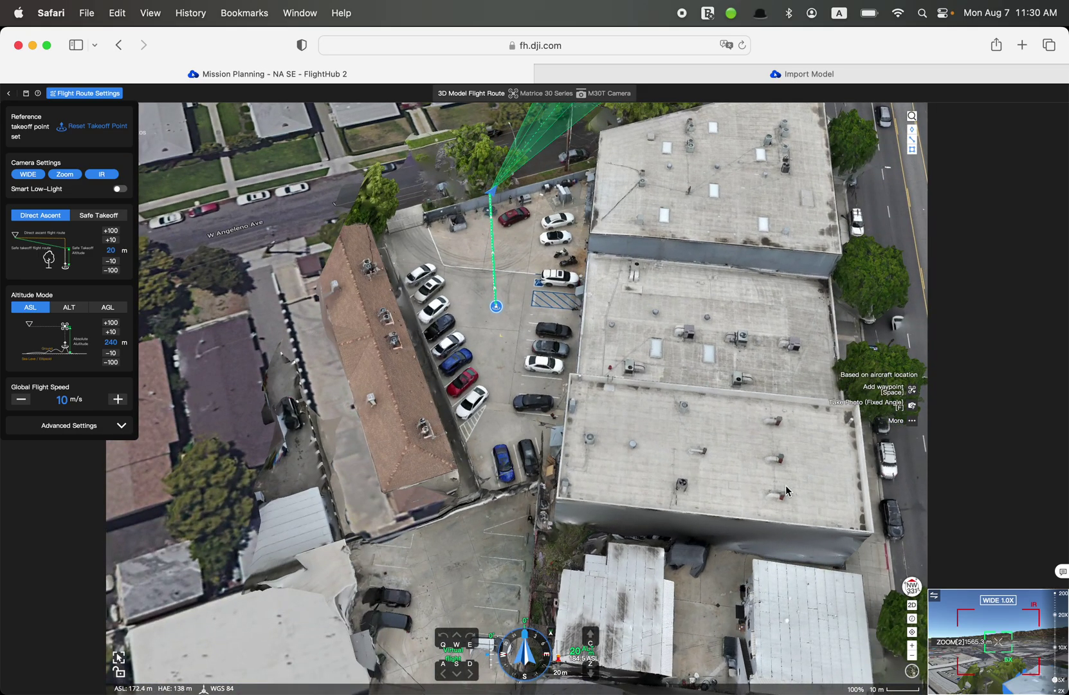
left_click_drag(690, 376, 697, 442)
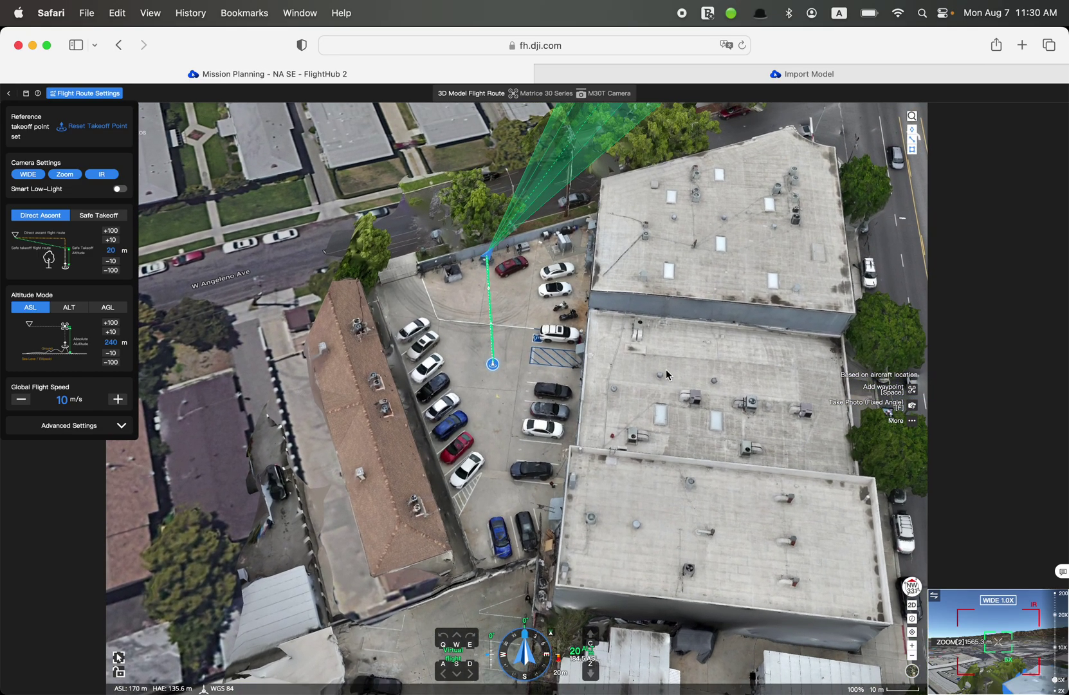
left_click_drag(666, 371, 668, 403)
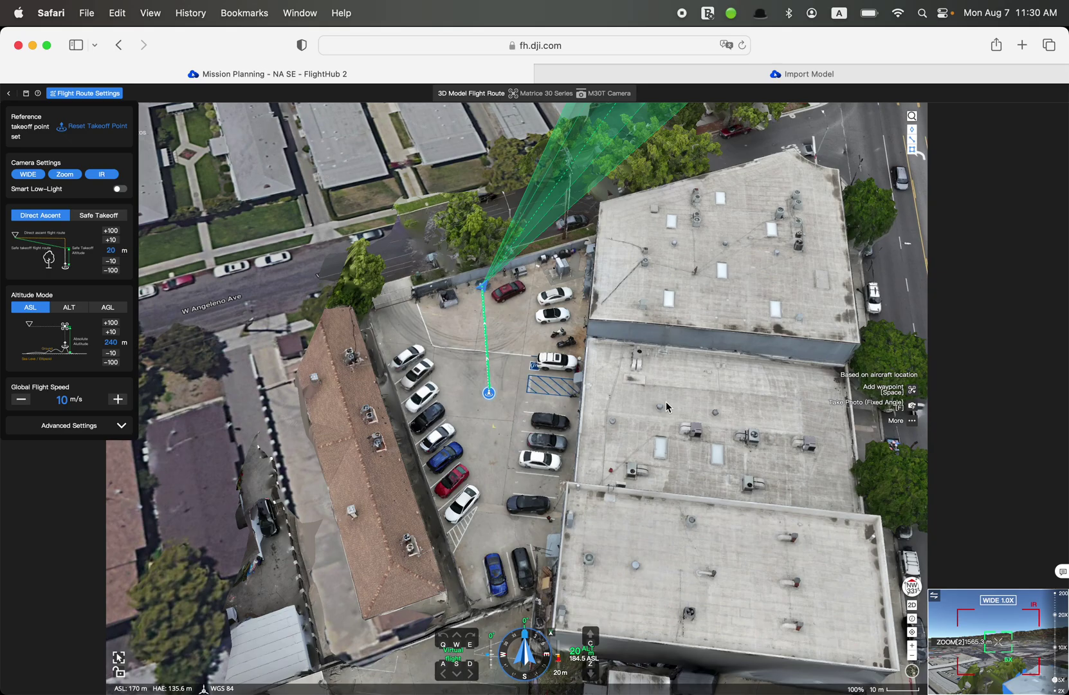
key("d")
key("w")
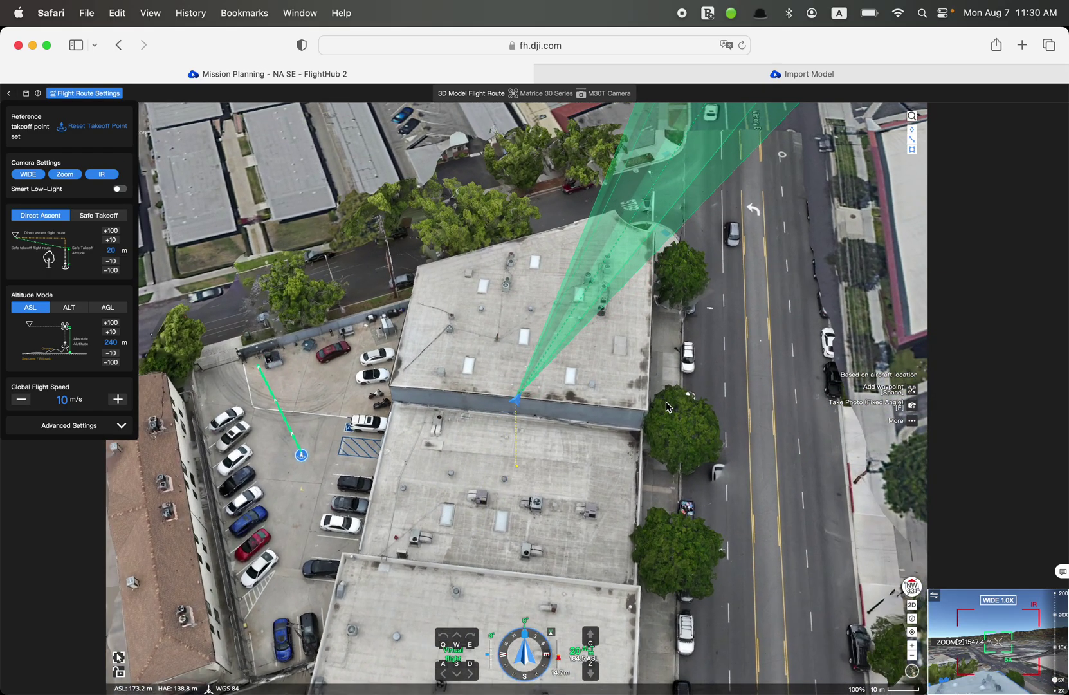
Turn the virtual aircraft counterclockwise and reposition it above the middle building's roof
key("q")
key("a")
key("s")
key("q")
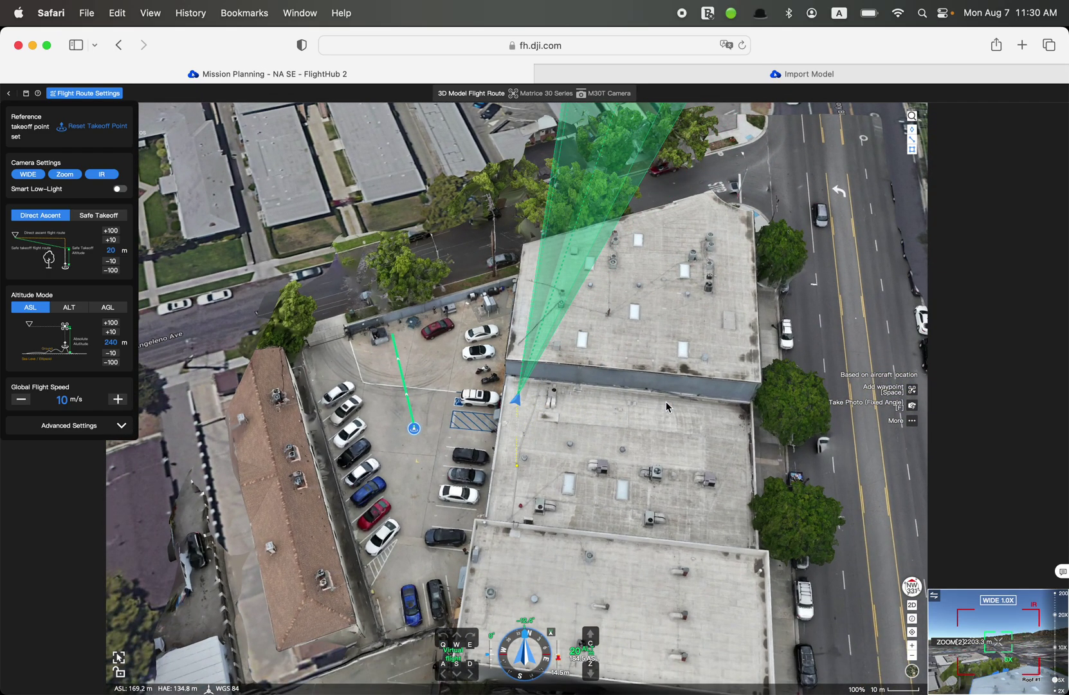
key("d")
key("q")
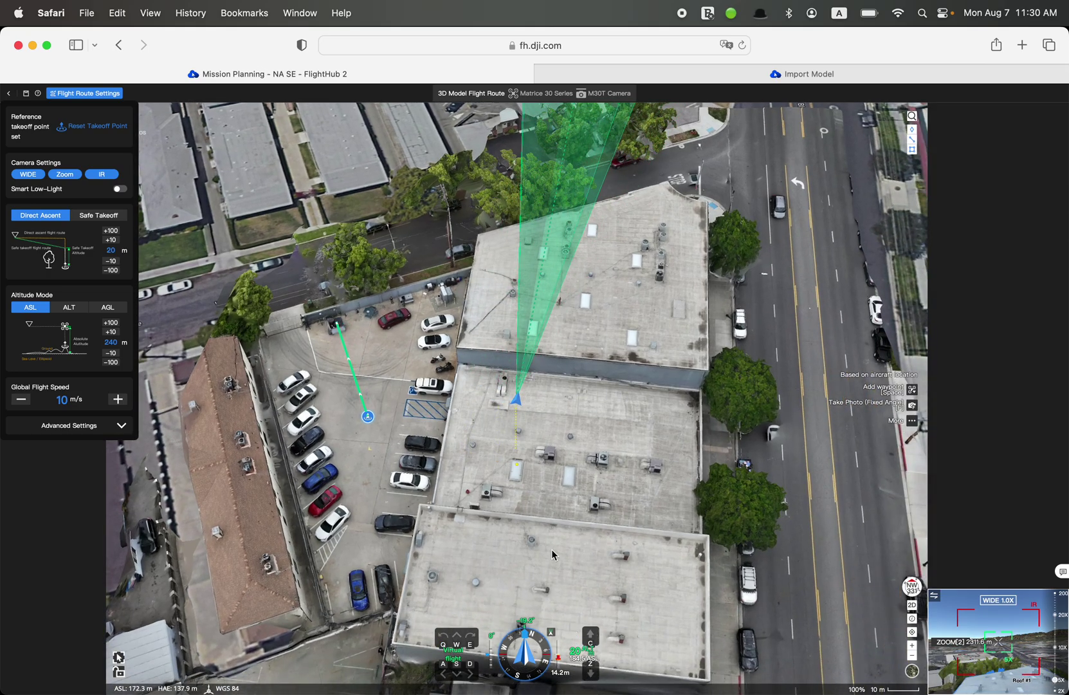
Manoeuvre the virtual aircraft between the parking lot and roofs, ending near the wall dividing the middle and far roofs
key("a")
scroll(572, 663, "up", 2)
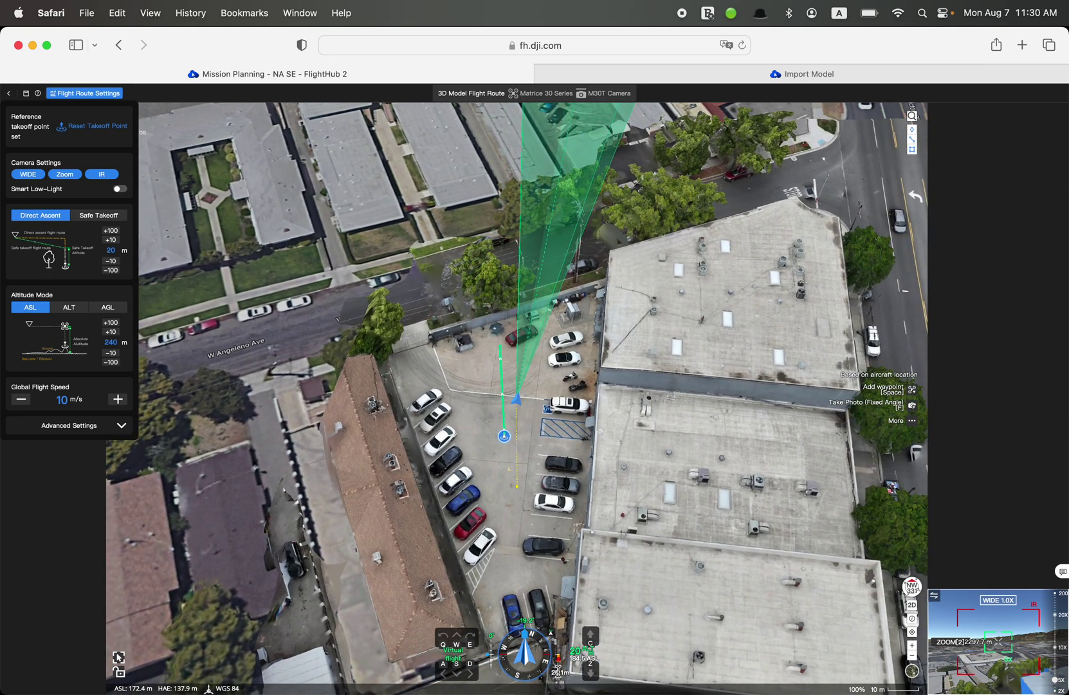
key("d")
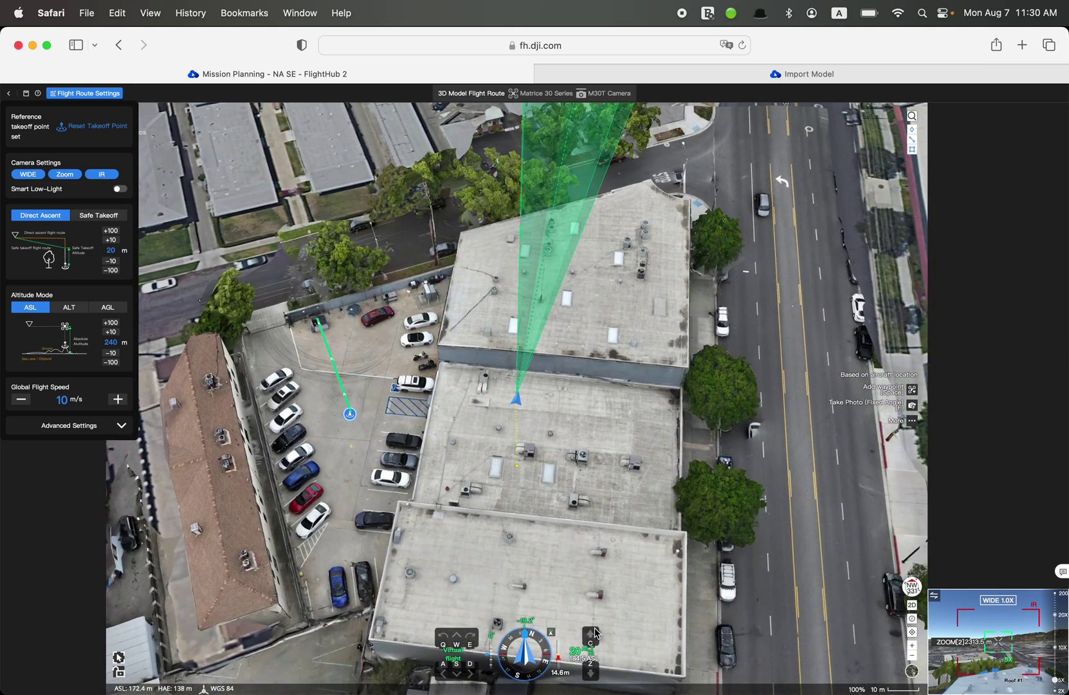
scroll(543, 461, "up", 3)
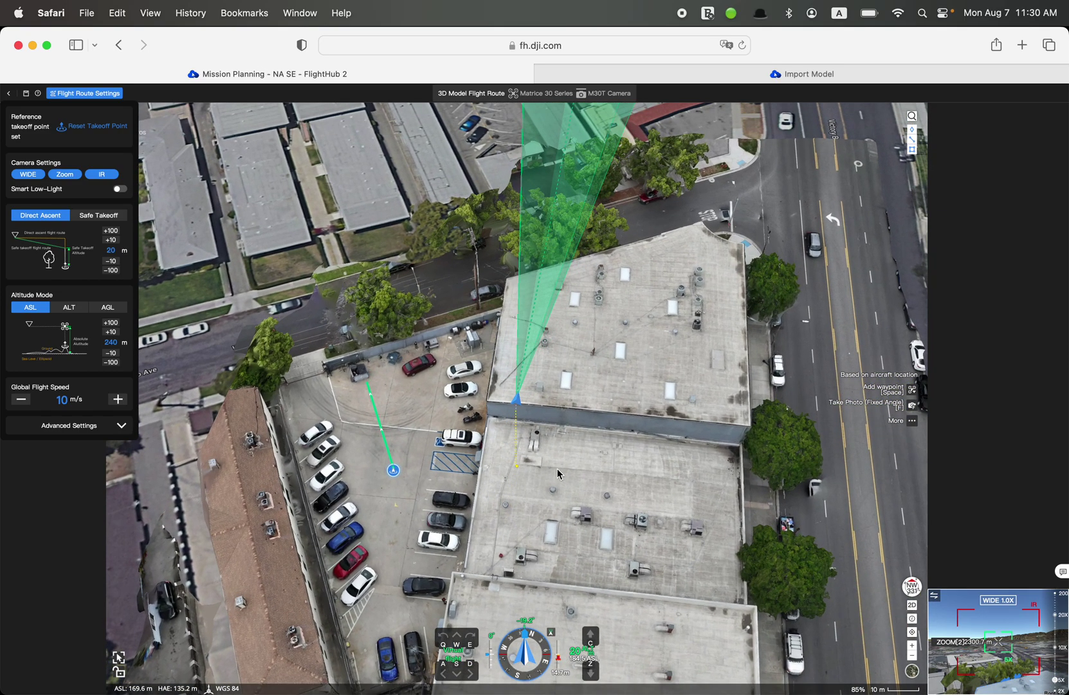
key("w")
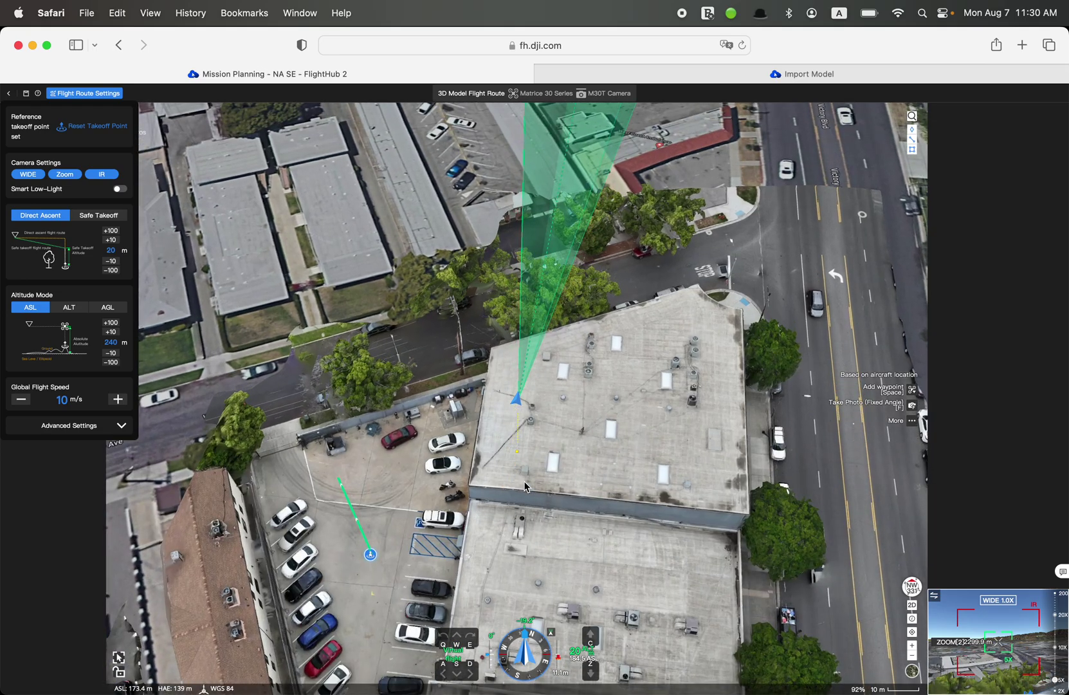
key("d")
key("a")
key("s")
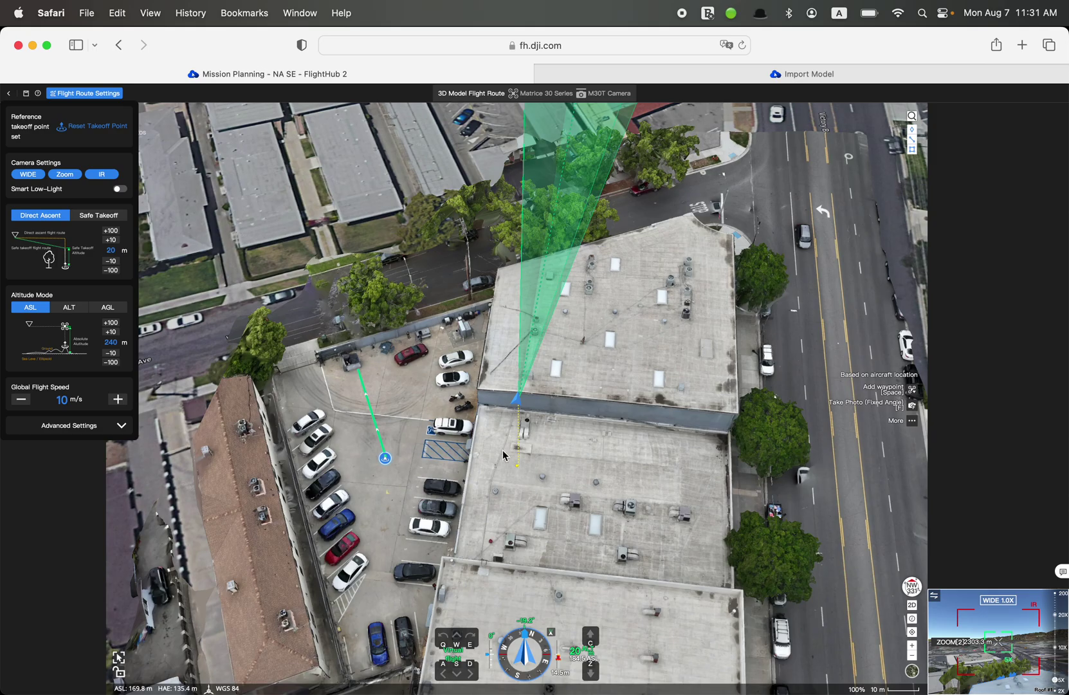
Adjust the aircraft's altitude to 15.9 m (180.4 m ASL) and add a waypoint at its position above the roof
key("c")
scroll(551, 461, "up", 1)
scroll(551, 461, "up", 1)
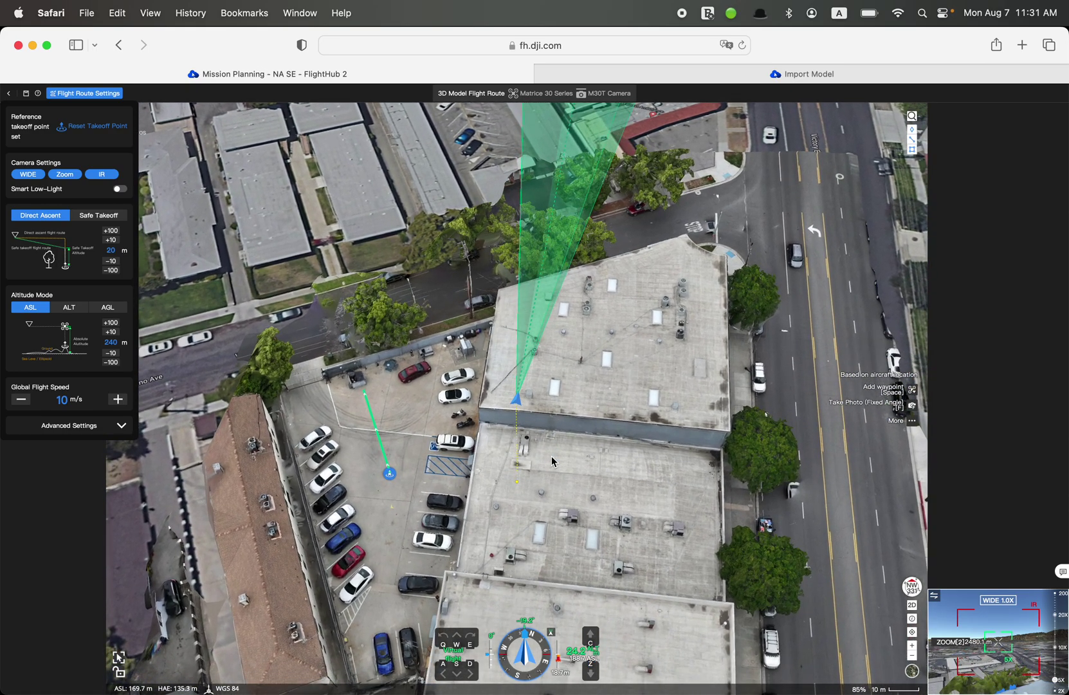
scroll(552, 461, "up", 2)
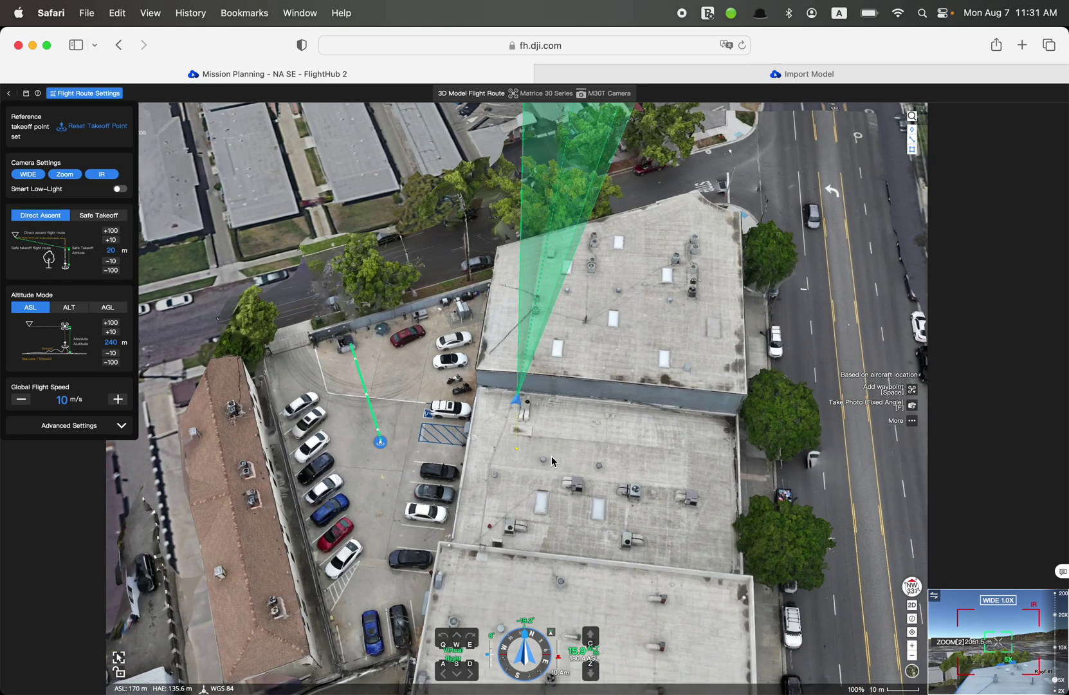
left_click_drag(596, 442, 622, 457)
key("space")
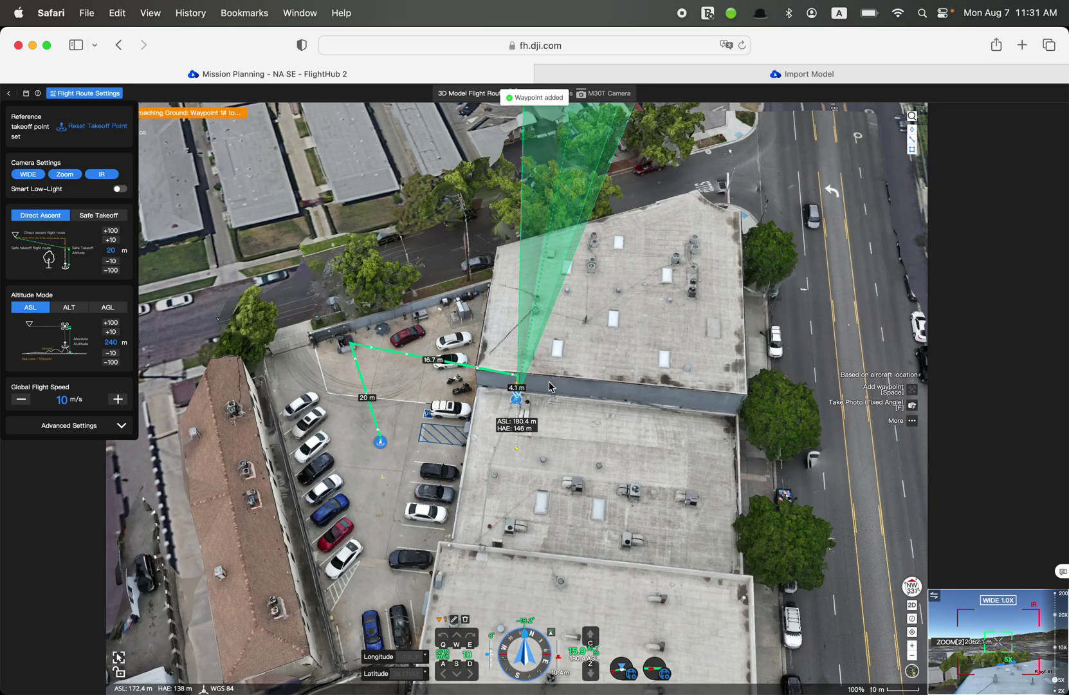
Hide the flight route settings and show the details of the Approaching Ground warning
left_click(94, 95)
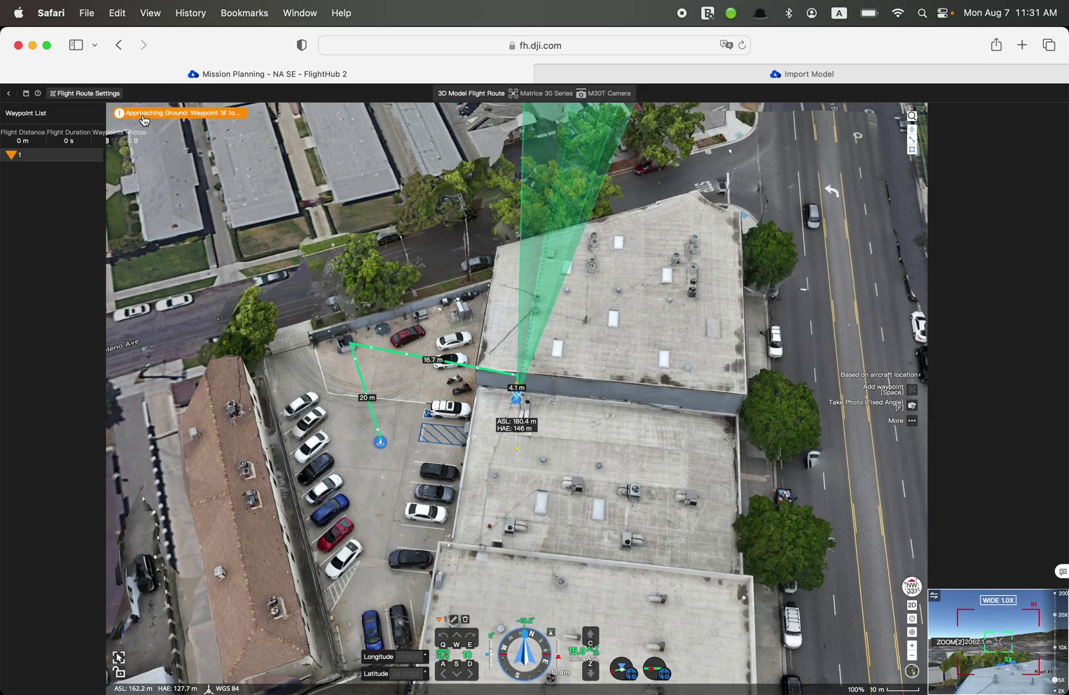
mouse_move(178, 119)
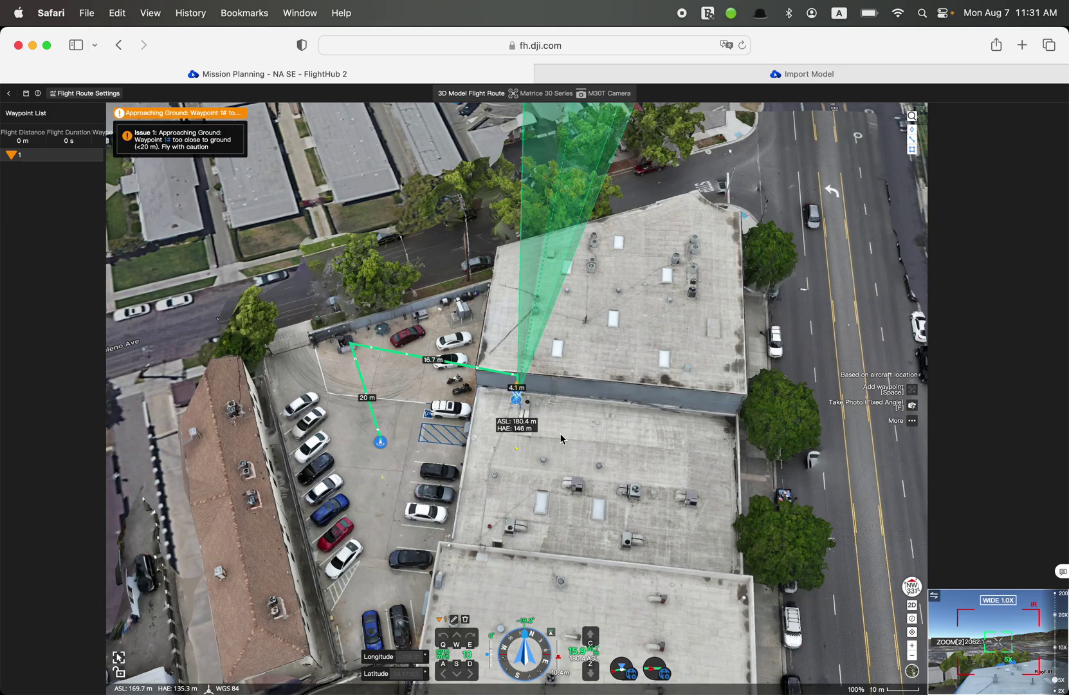
Enlarge the simulated camera view and aim the gimbal down at the fan unit on the middle building's roof
left_click(947, 610)
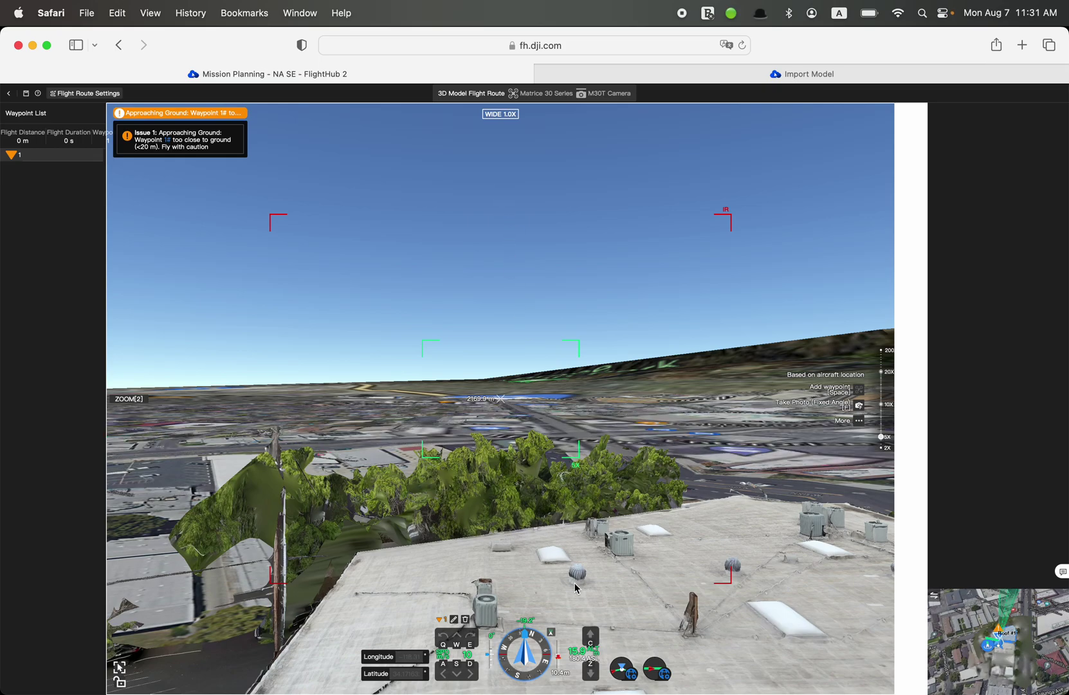
left_click_drag(586, 593, 622, 669)
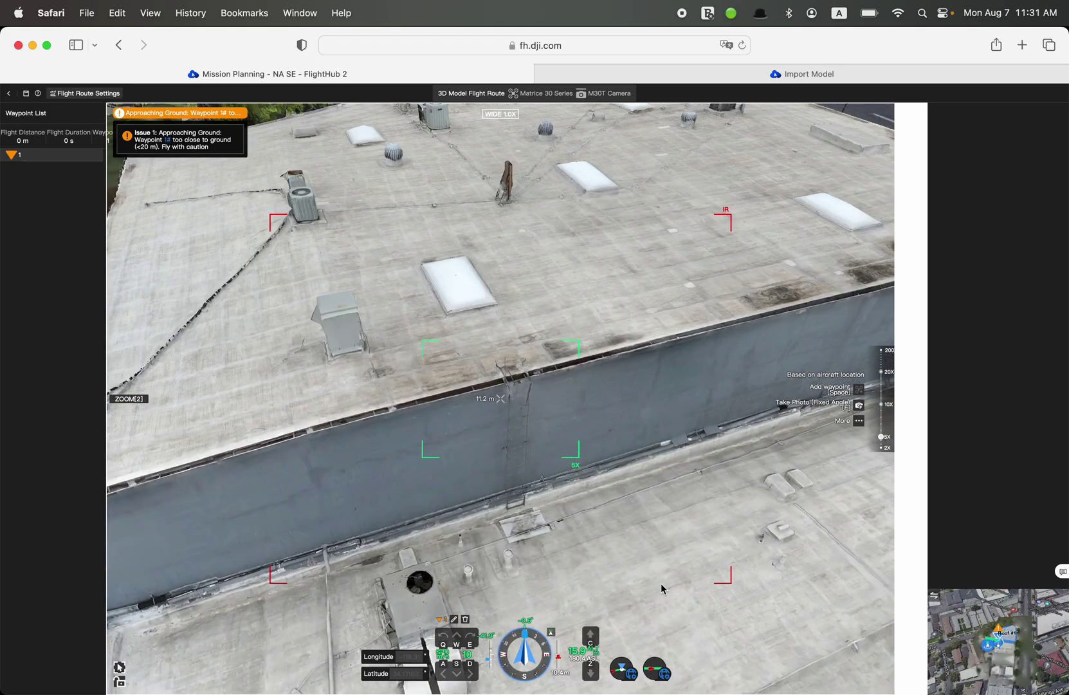
left_click_drag(607, 417, 512, 549)
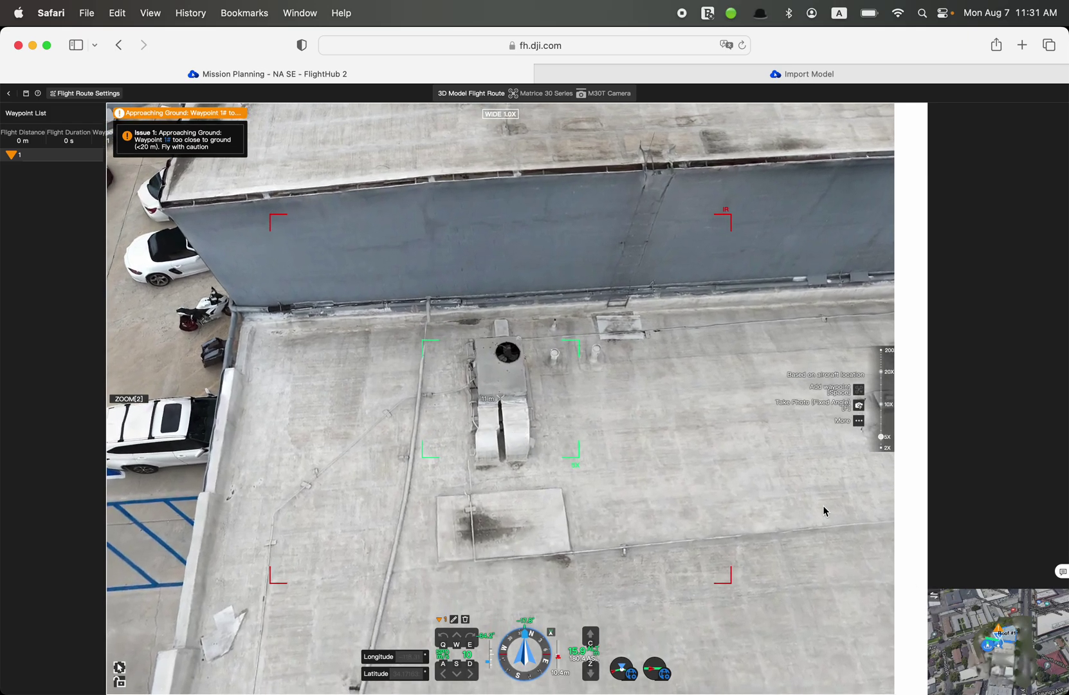
Switch the enlarged camera view to the zoom camera at about 10X and aim it at the rooftop unit's fan
left_click(881, 406)
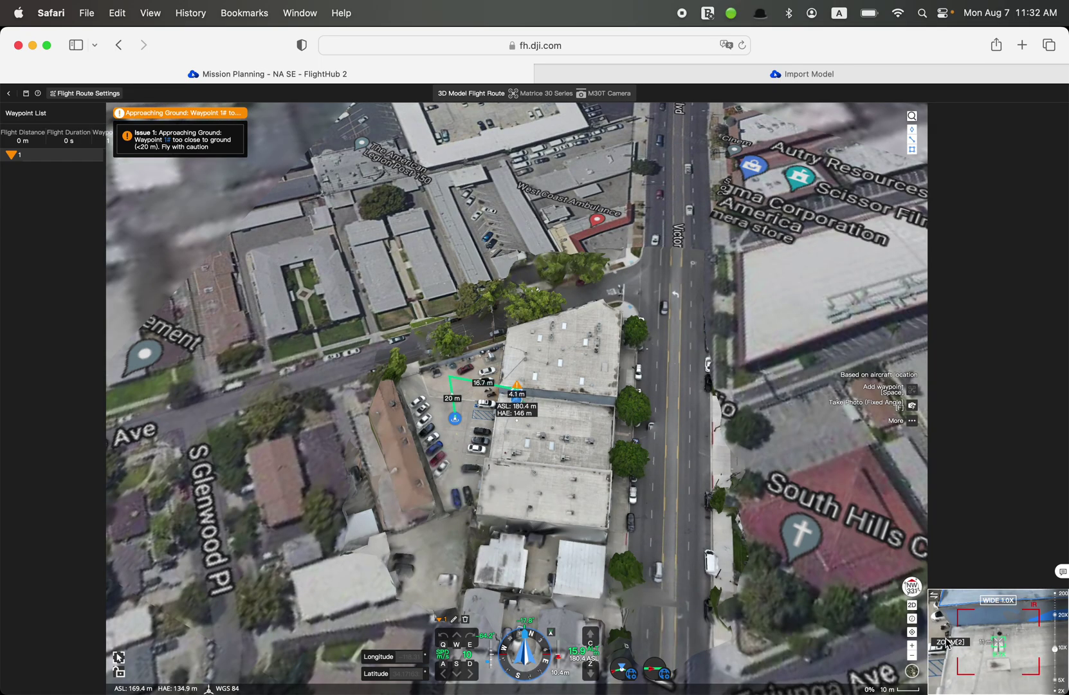
left_click(945, 645)
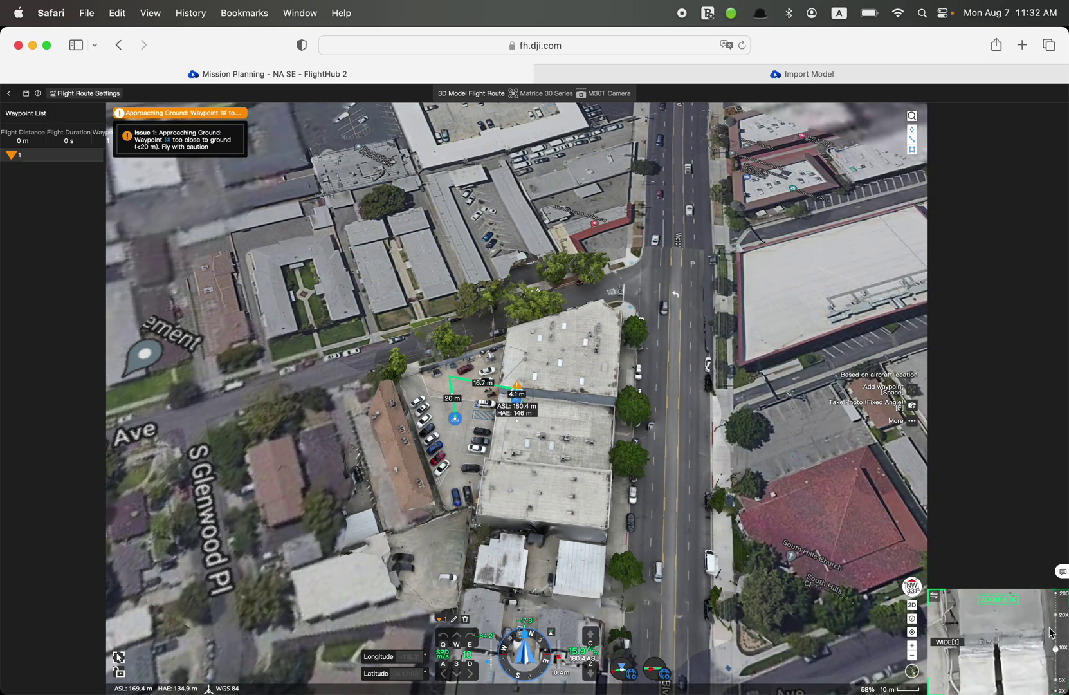
left_click(936, 599)
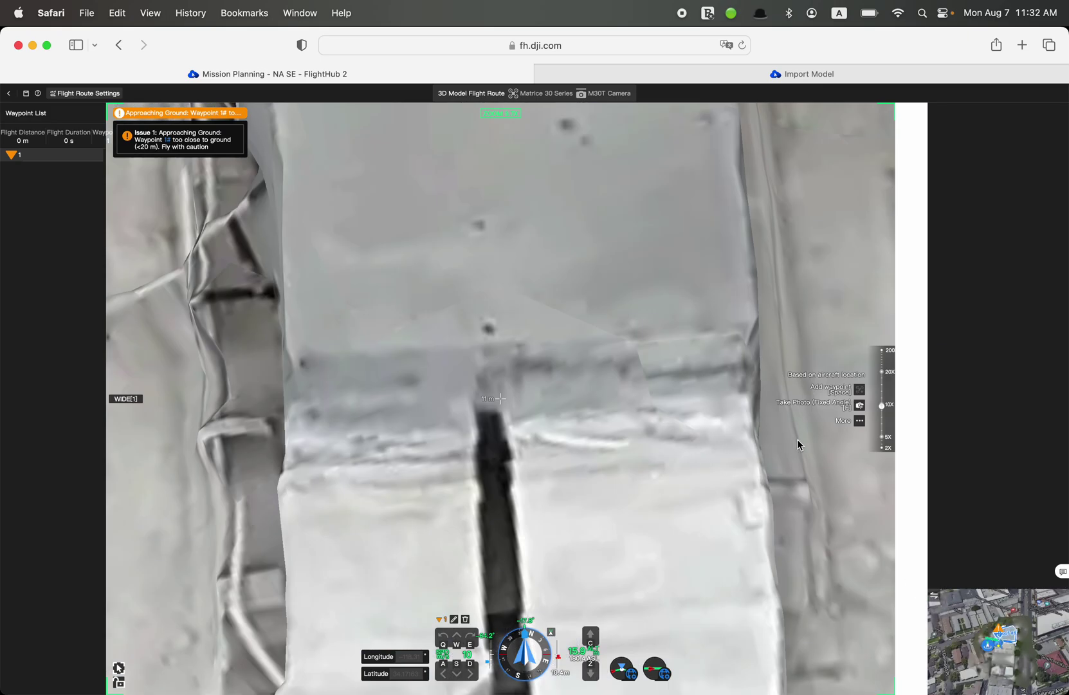
left_click_drag(677, 373, 615, 187)
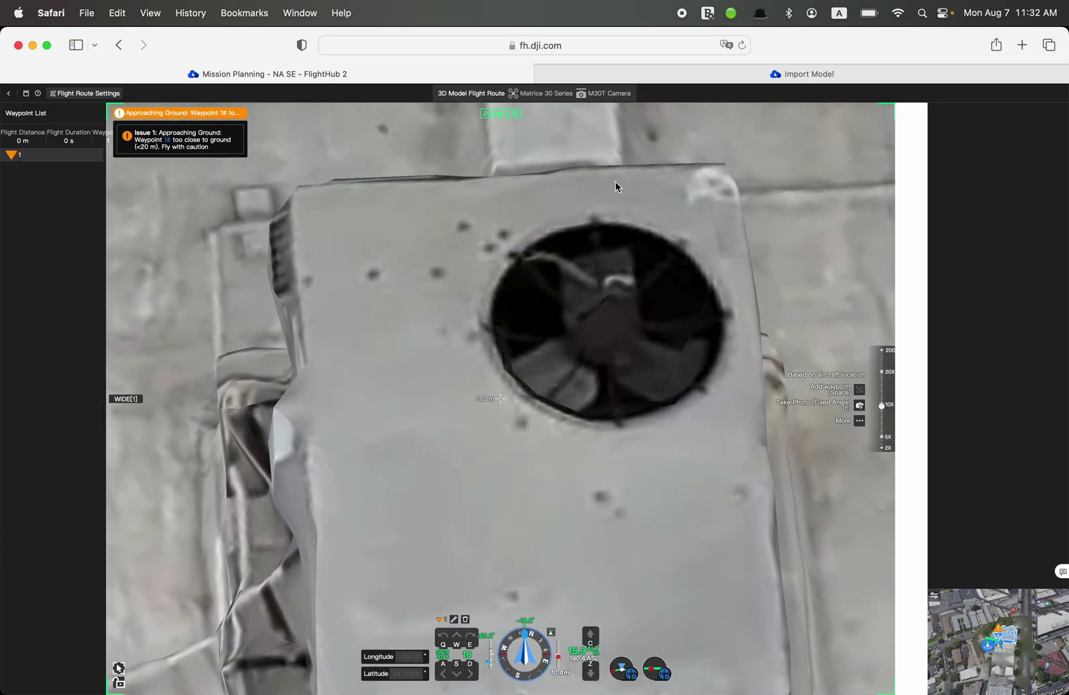
Reduce the camera zoom to 7X and re-aim the gimbal so the crosshair sits on the rooftop fan unit's body
left_click(882, 419)
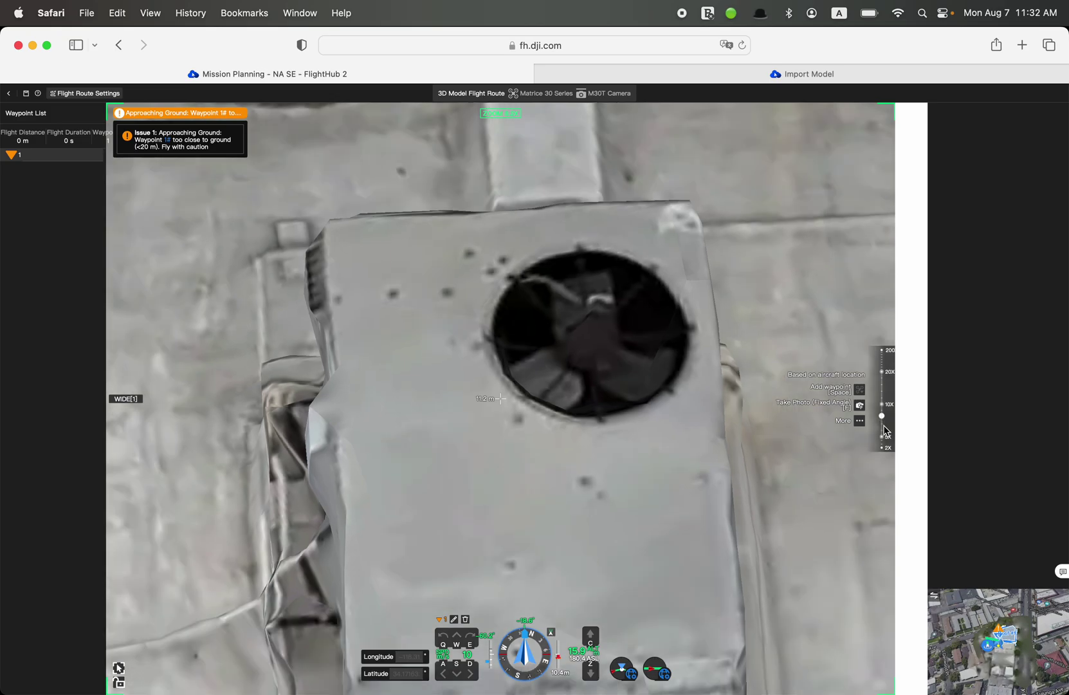
left_click(883, 429)
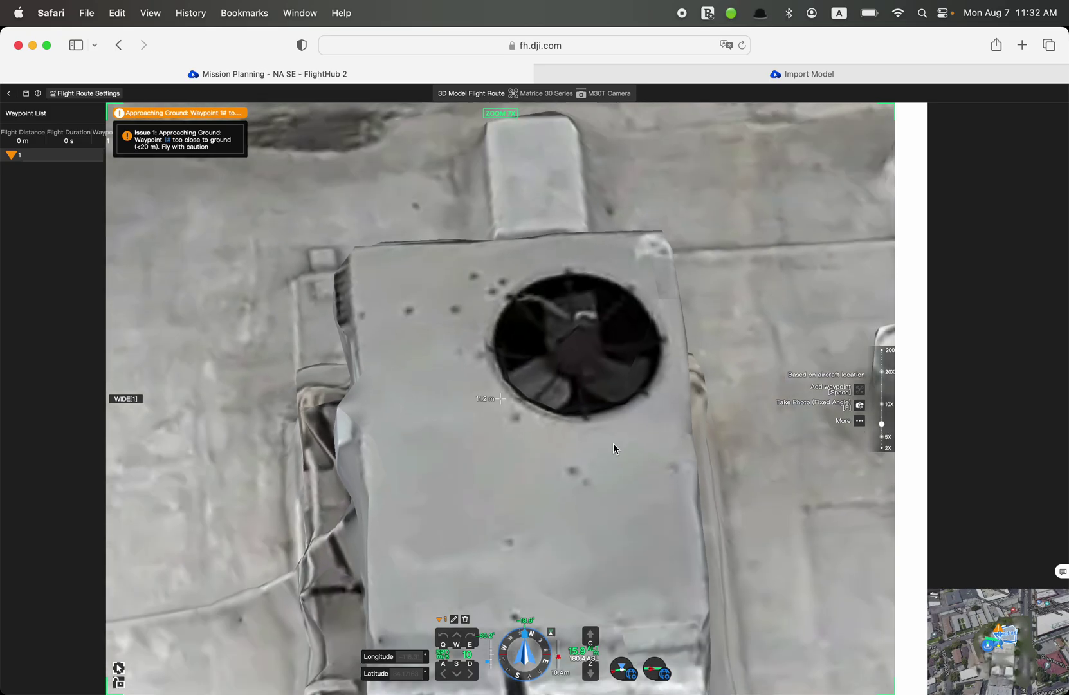
left_click_drag(613, 445, 568, 491)
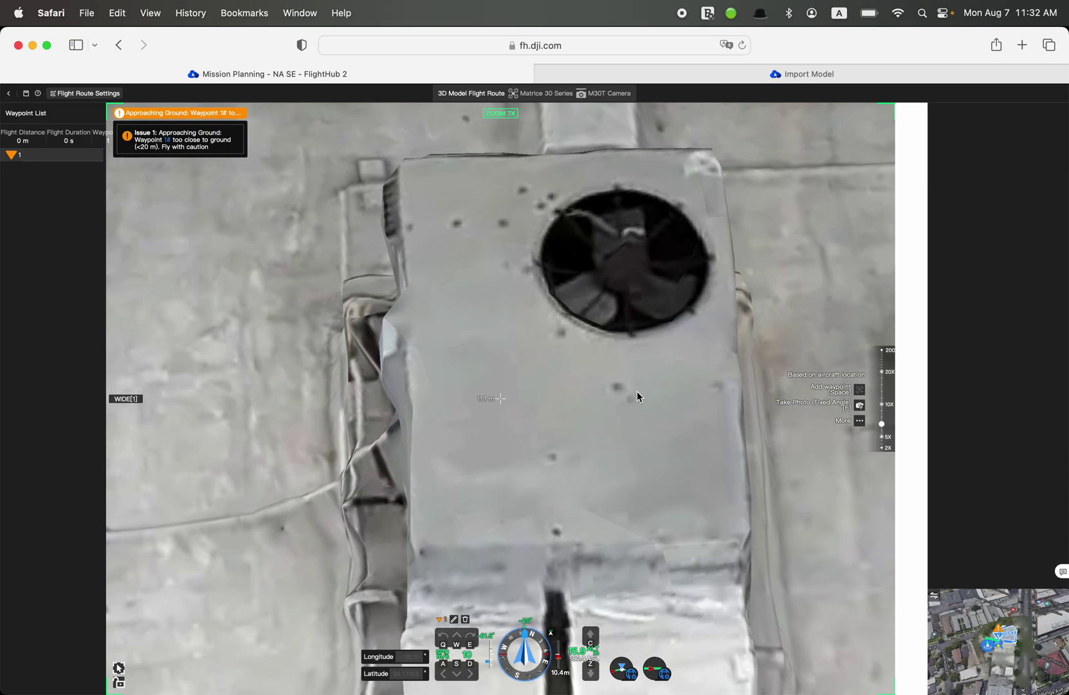
Swap the map back into the main view and add a fixed-angle Take Photo action at waypoint 1
left_click(935, 597)
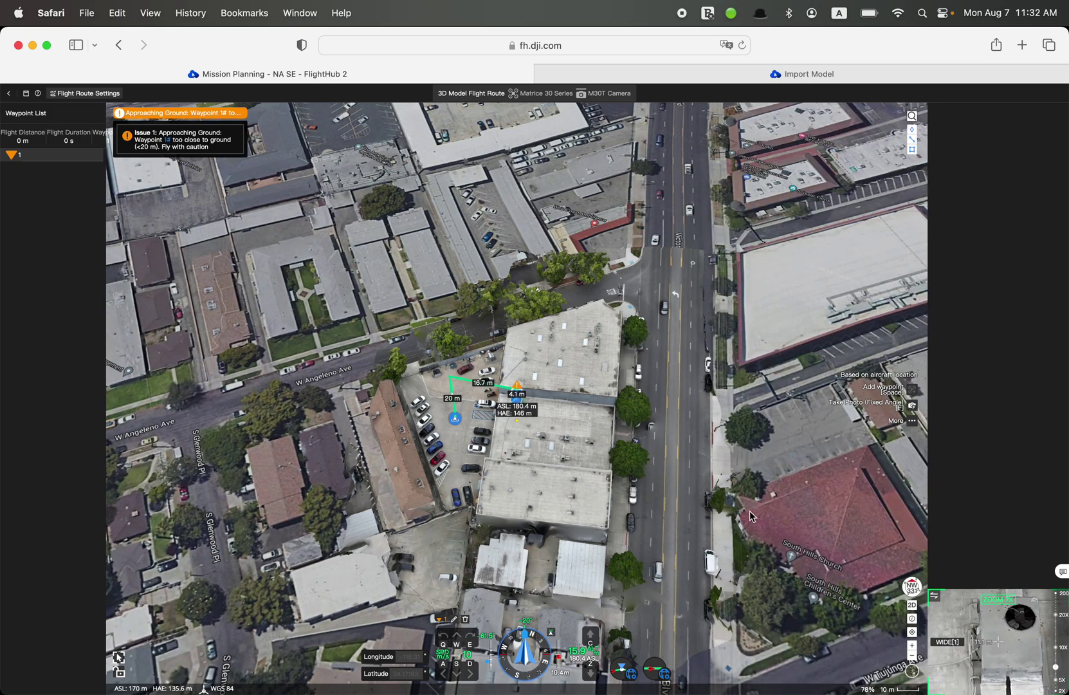
key("f")
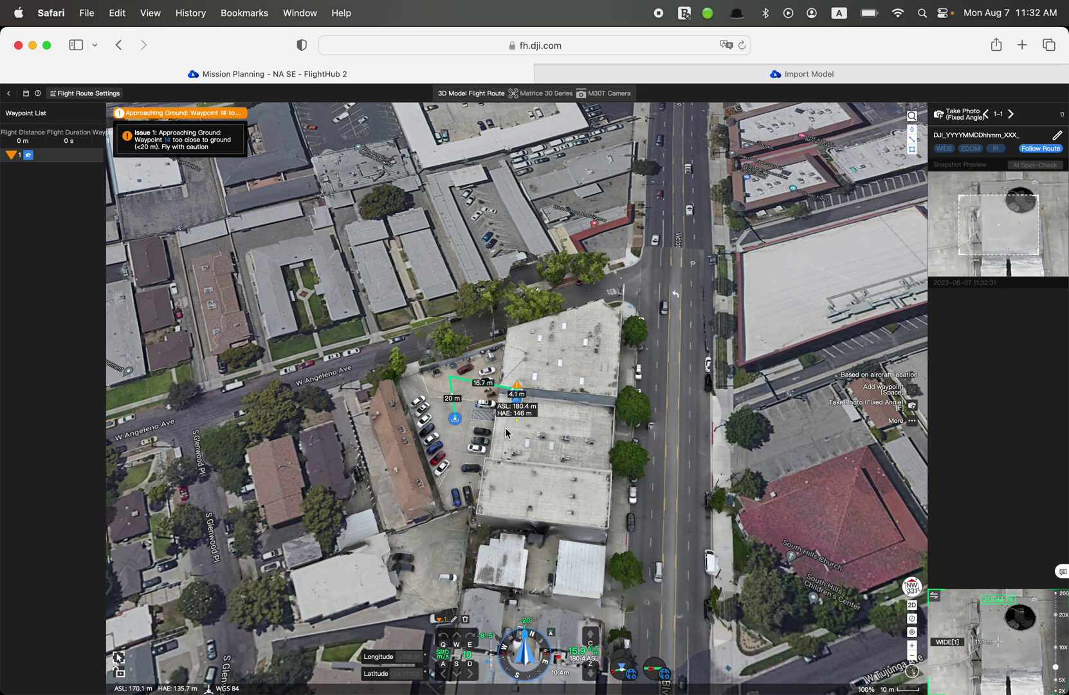
Examine the takeoff path, waypoint 1 and its photo coverage over the middle building from several angles
scroll(501, 453, "up", 5)
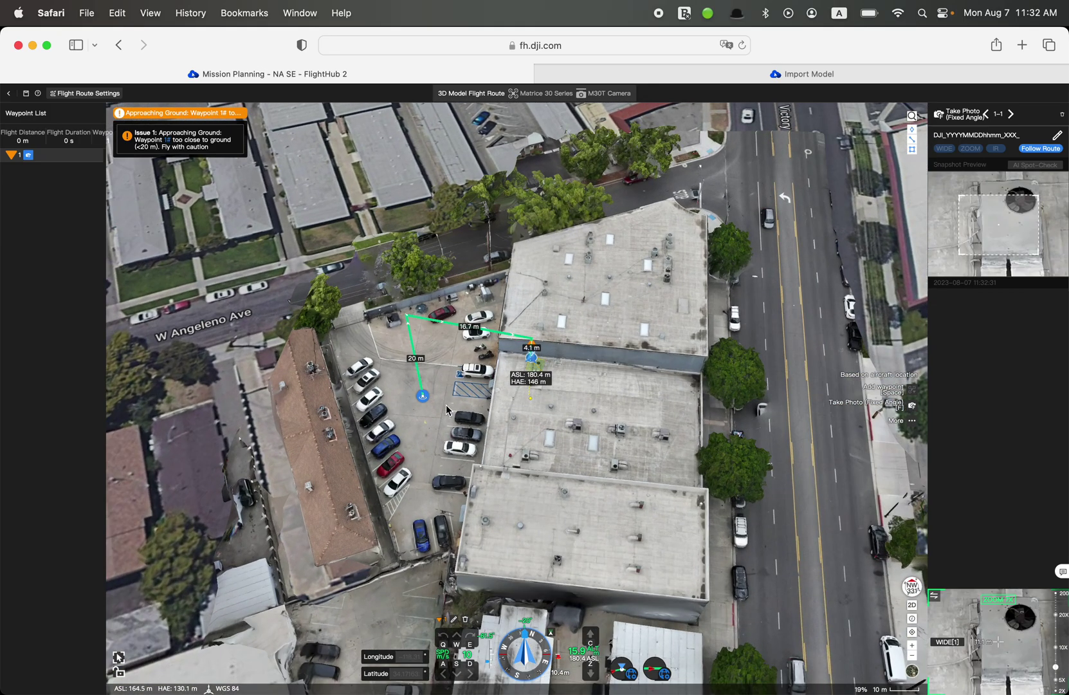
middle_click_drag(445, 406, 571, 428)
right_click_drag(573, 428, 441, 364)
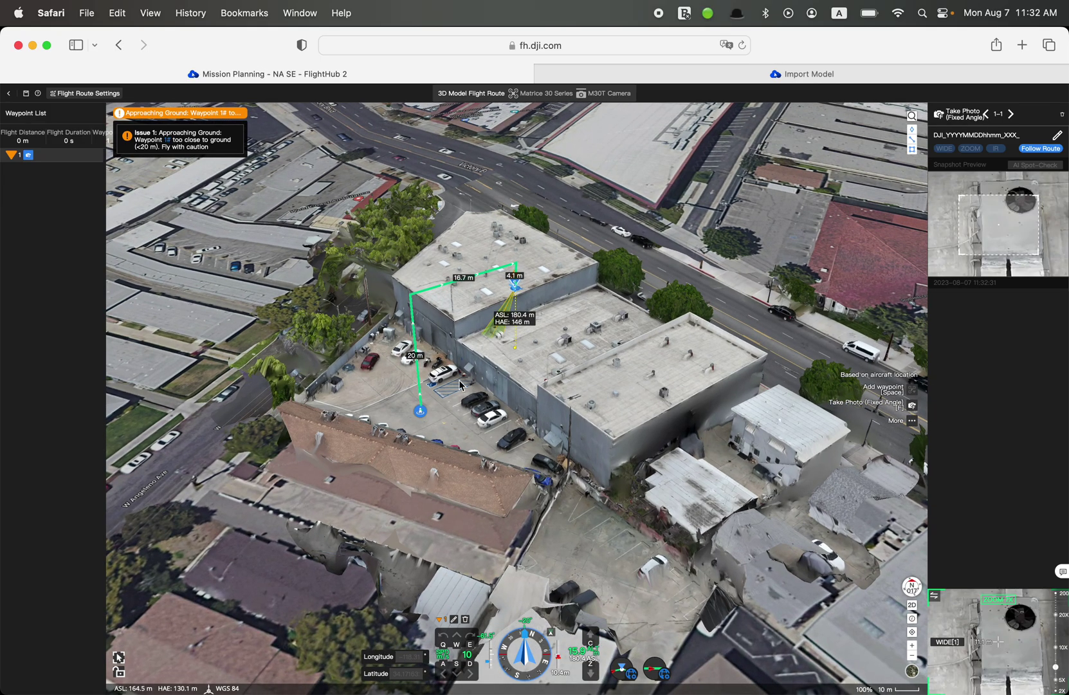
scroll(470, 386, "up", 5)
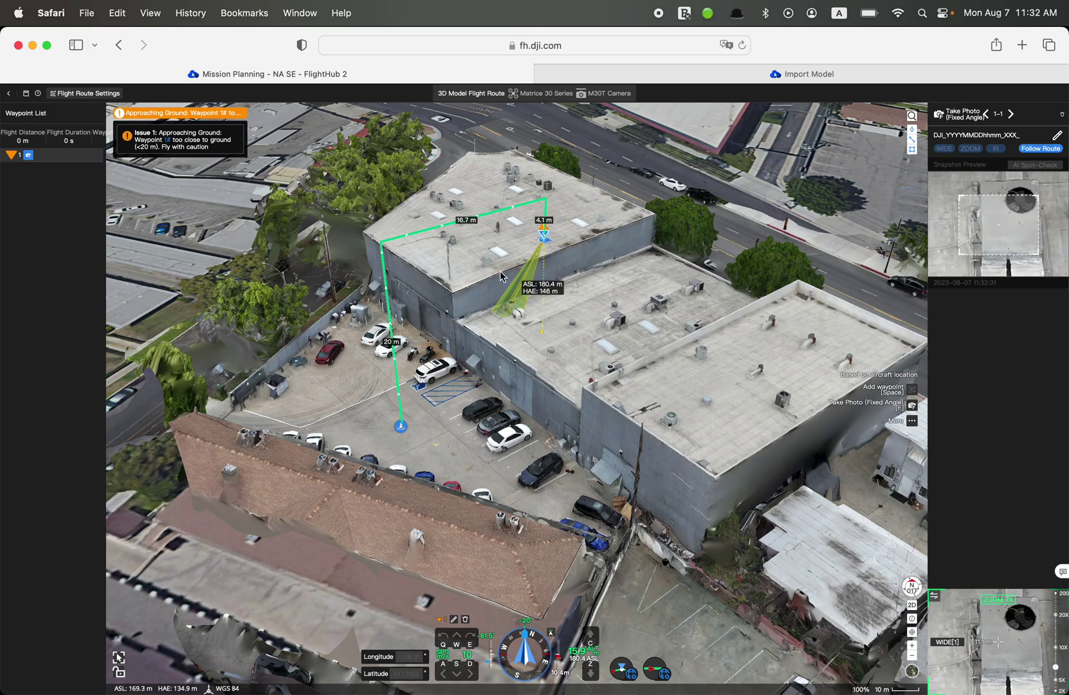
middle_click_drag(478, 394, 539, 345)
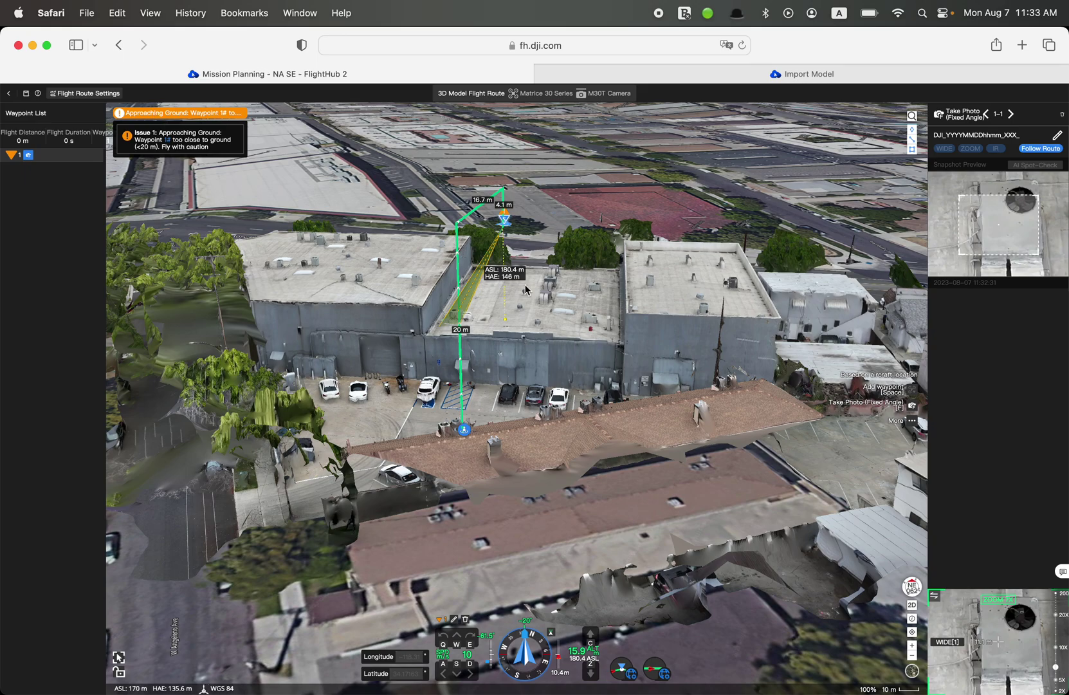
middle_click_drag(482, 392, 409, 308)
left_click_drag(522, 335, 405, 398)
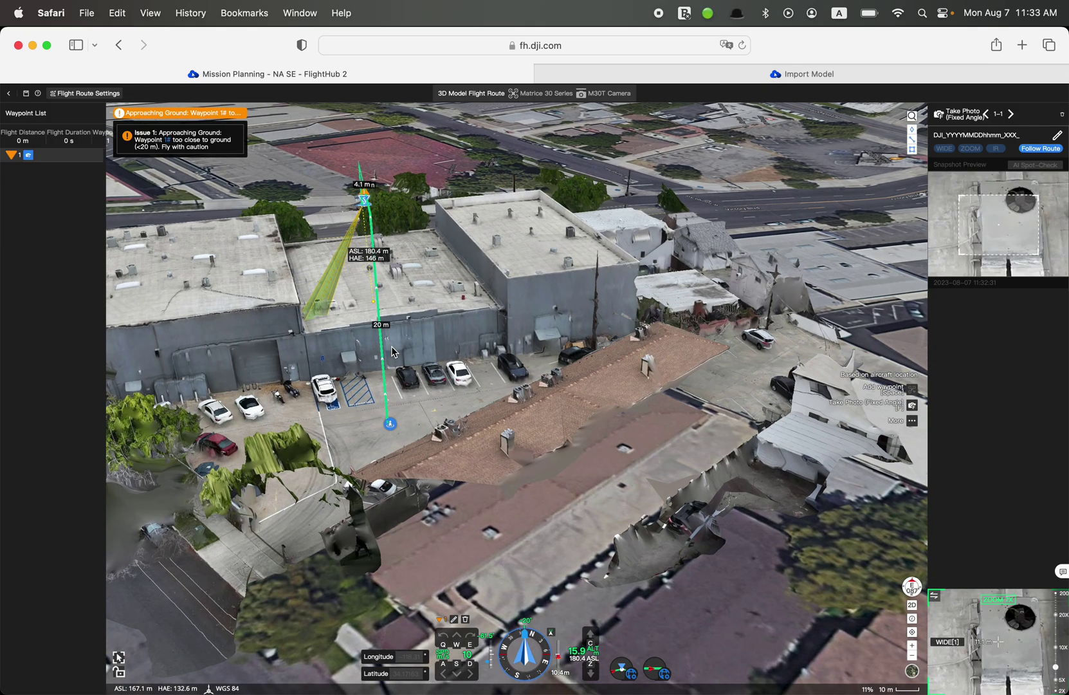
scroll(395, 351, "up", 3)
scroll(504, 365, "up", 5)
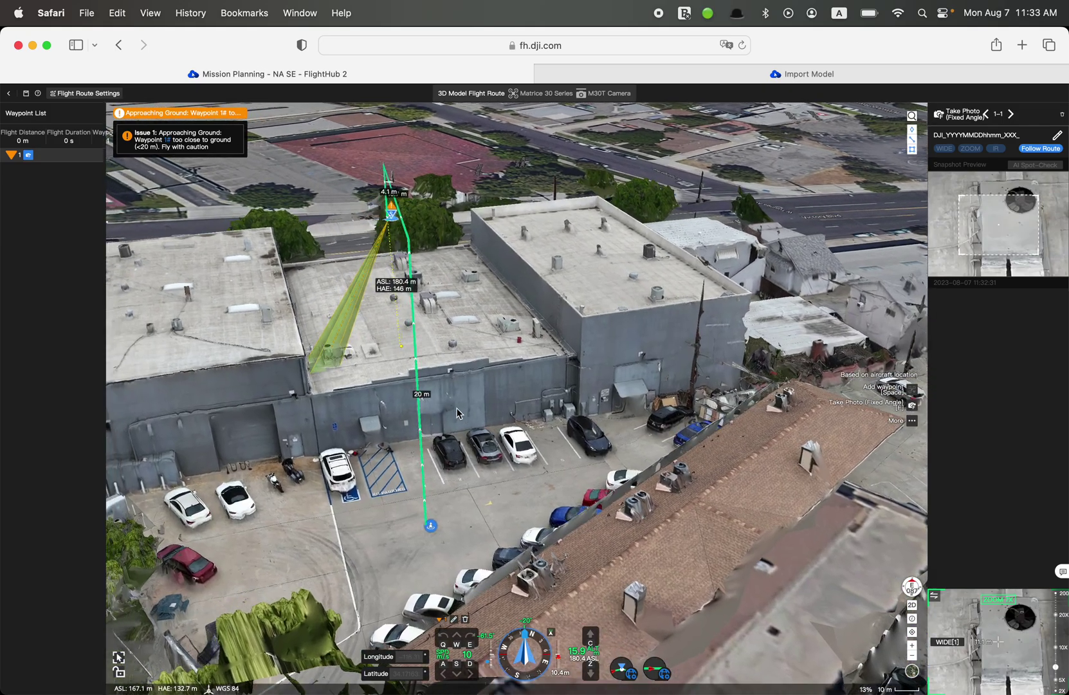
left_click_drag(374, 387, 513, 377)
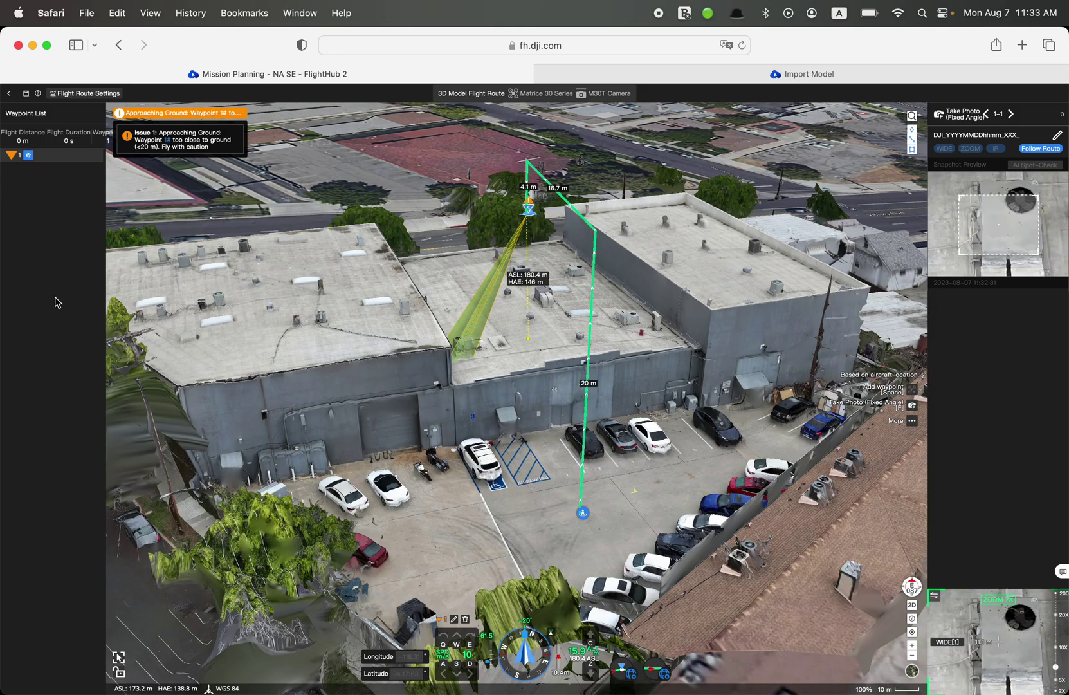
Save the 3D Model Flight Route and return to the Flight Route Library
left_click(26, 95)
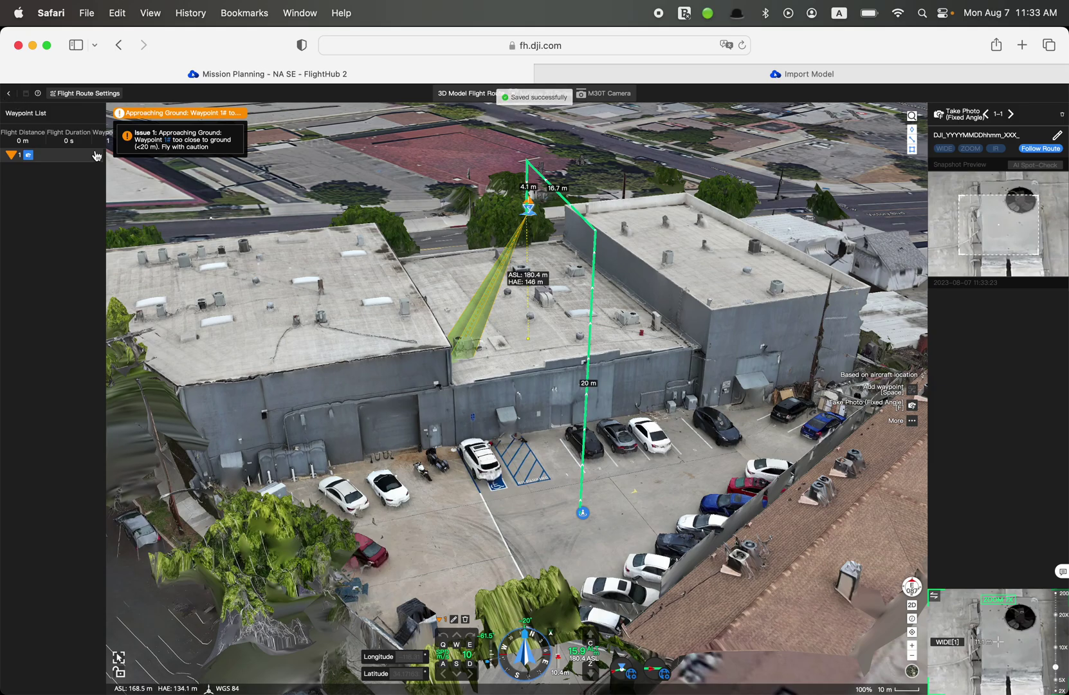
left_click(10, 98)
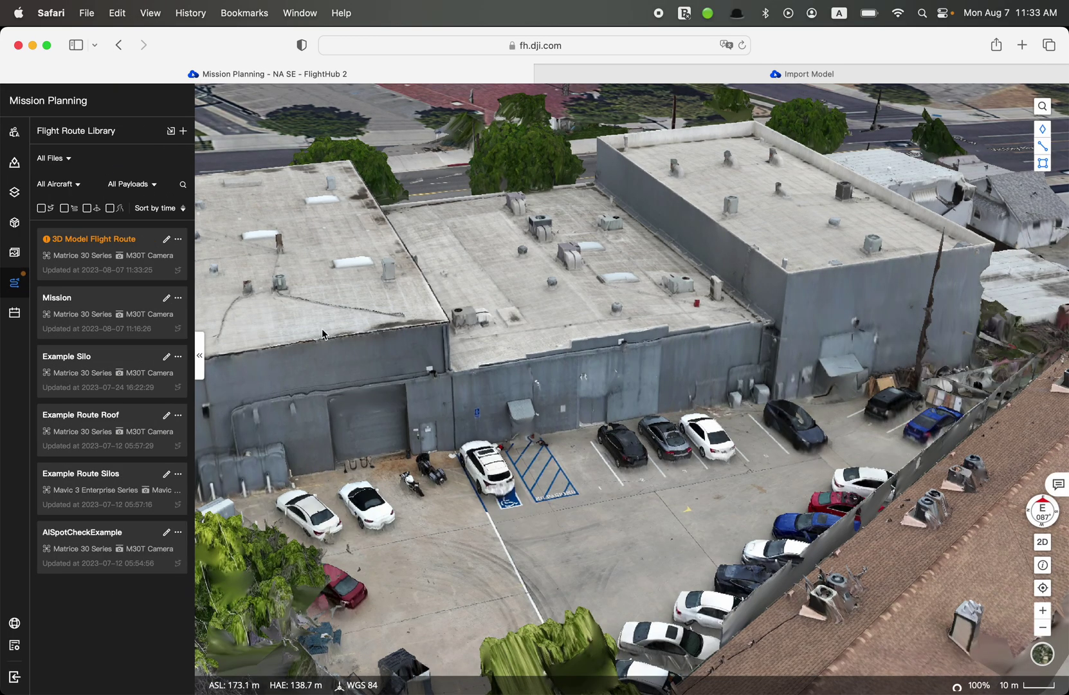
Hide the terra_b3dms(1) model and display the terra_pnts point cloud on the map in its place
left_click(14, 193)
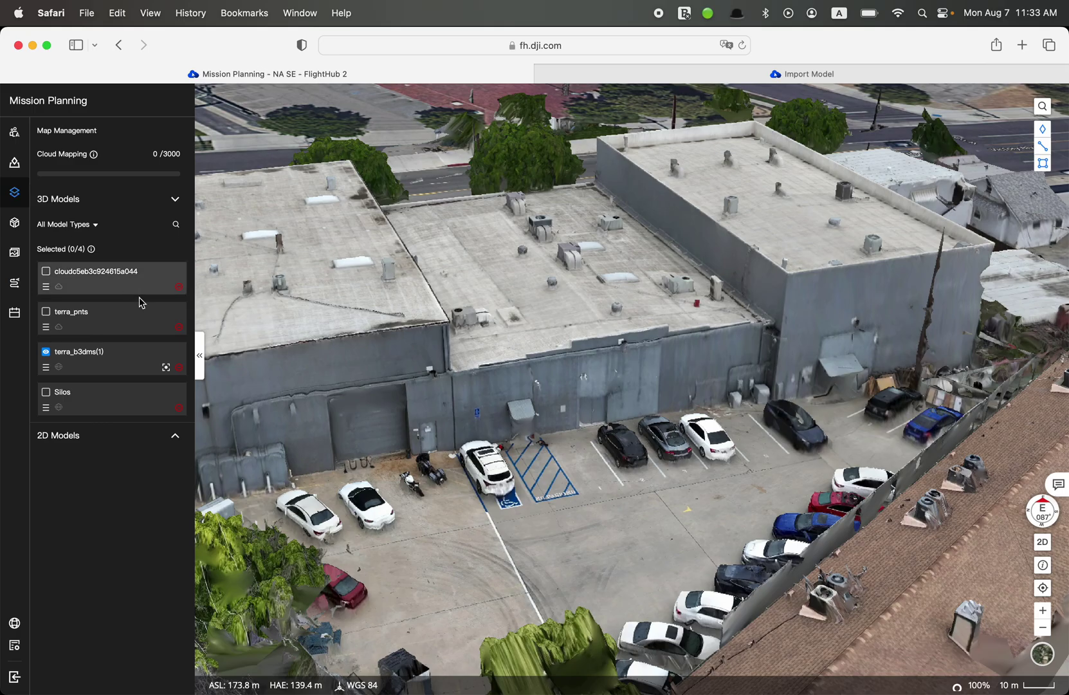
left_click(46, 352)
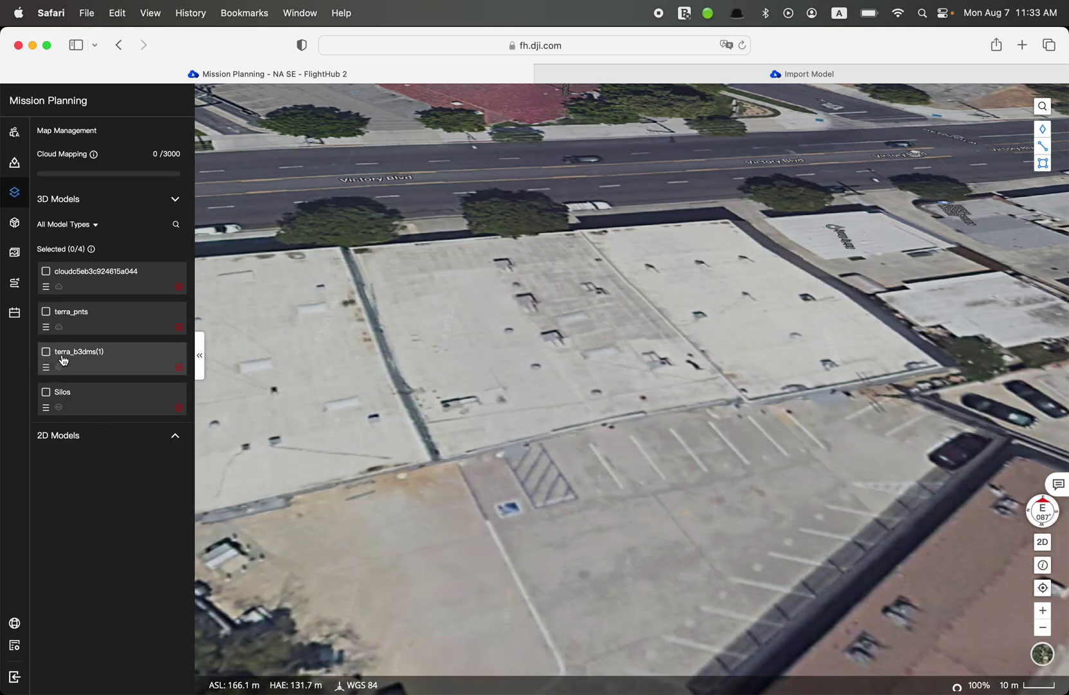
left_click(45, 313)
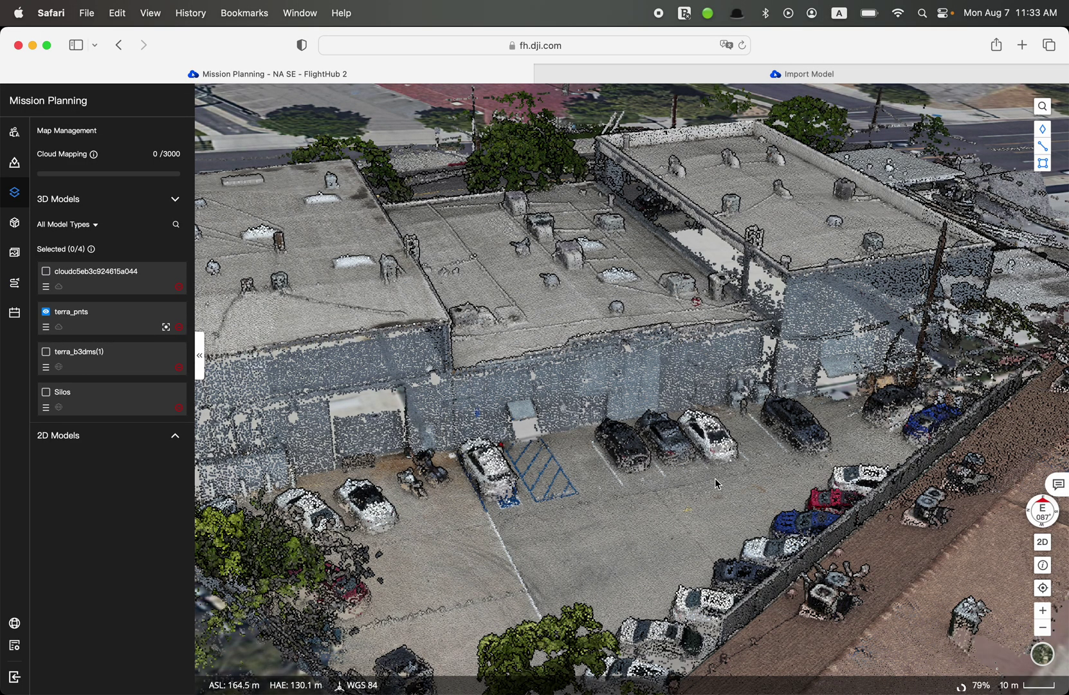
right_click_drag(810, 484, 697, 514)
scroll(728, 413, "up", 2)
scroll(728, 413, "up", 3)
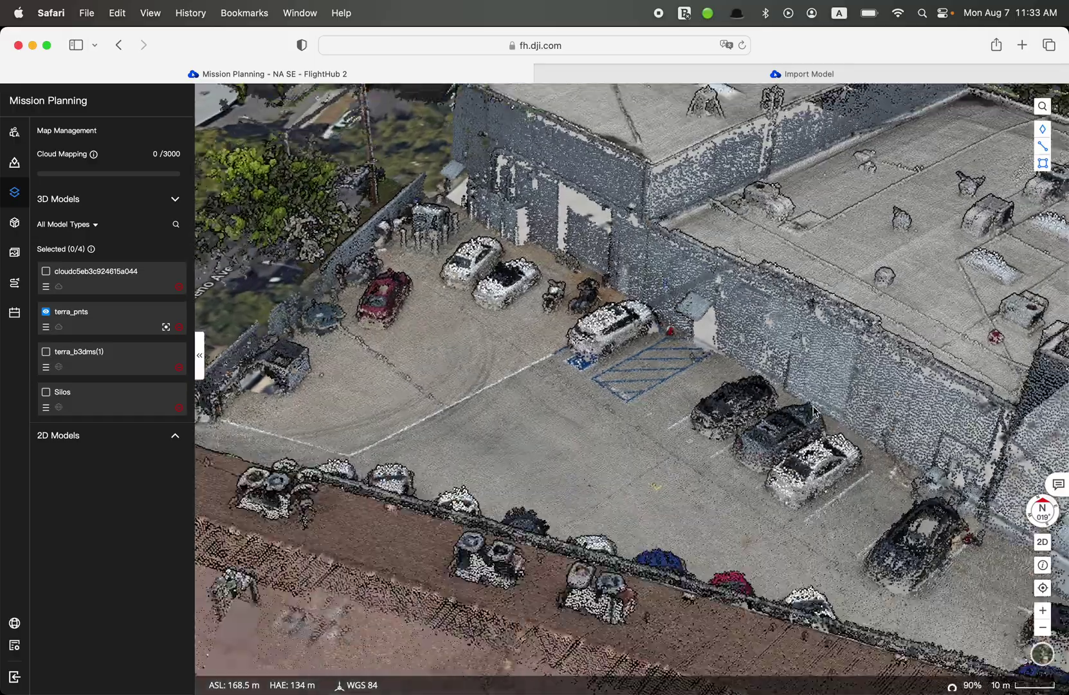
left_click_drag(801, 391, 713, 418)
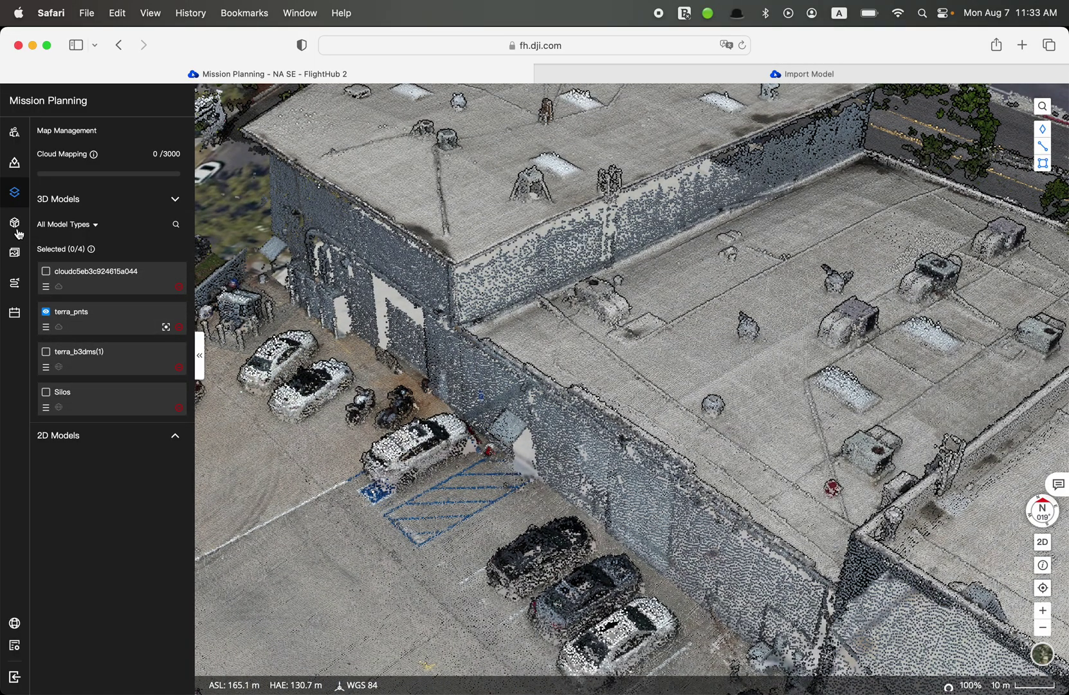
Reopen the 3D Model Flight Route from the Flight Route Library for editing
left_click(16, 287)
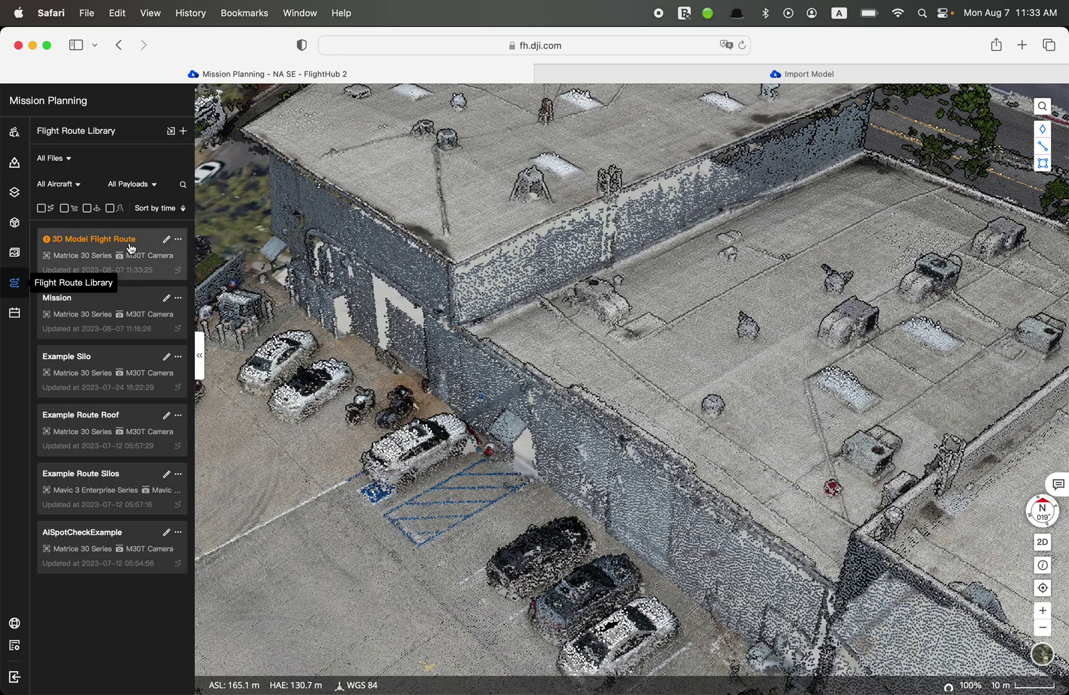
left_click(168, 241)
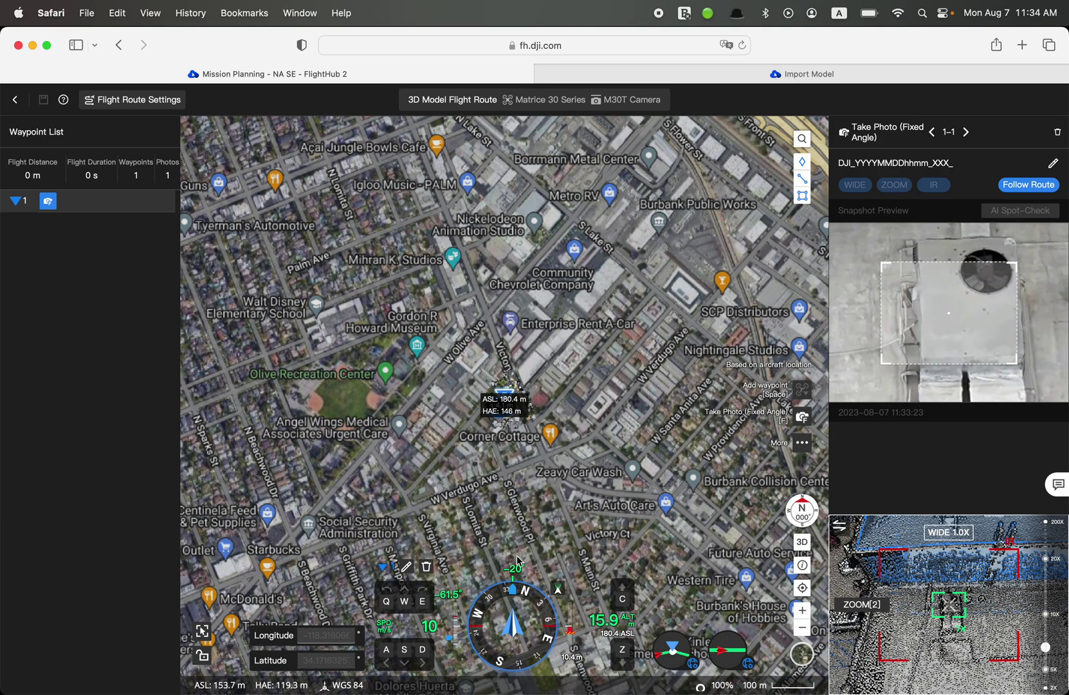
Examine the flight path and waypoint 1 against the point cloud, both from above and in a tilted 3D view
scroll(505, 487, "up", 5)
left_click_drag(473, 379, 502, 487)
scroll(514, 417, "up", 10)
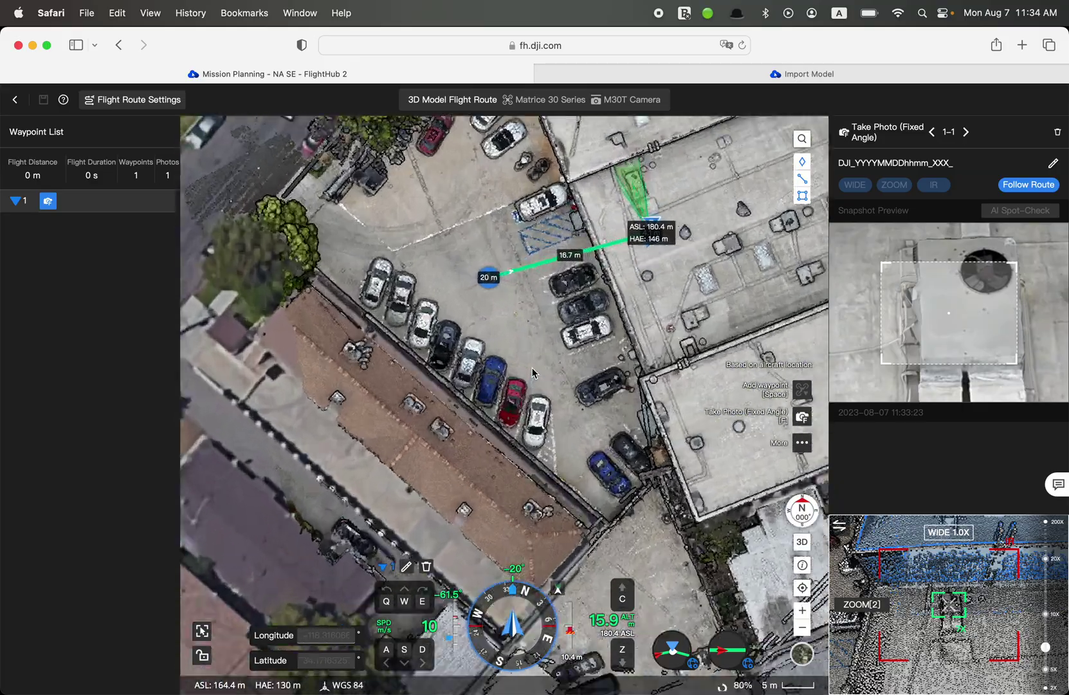
scroll(532, 367, "up", 2)
left_click_drag(612, 318, 511, 450)
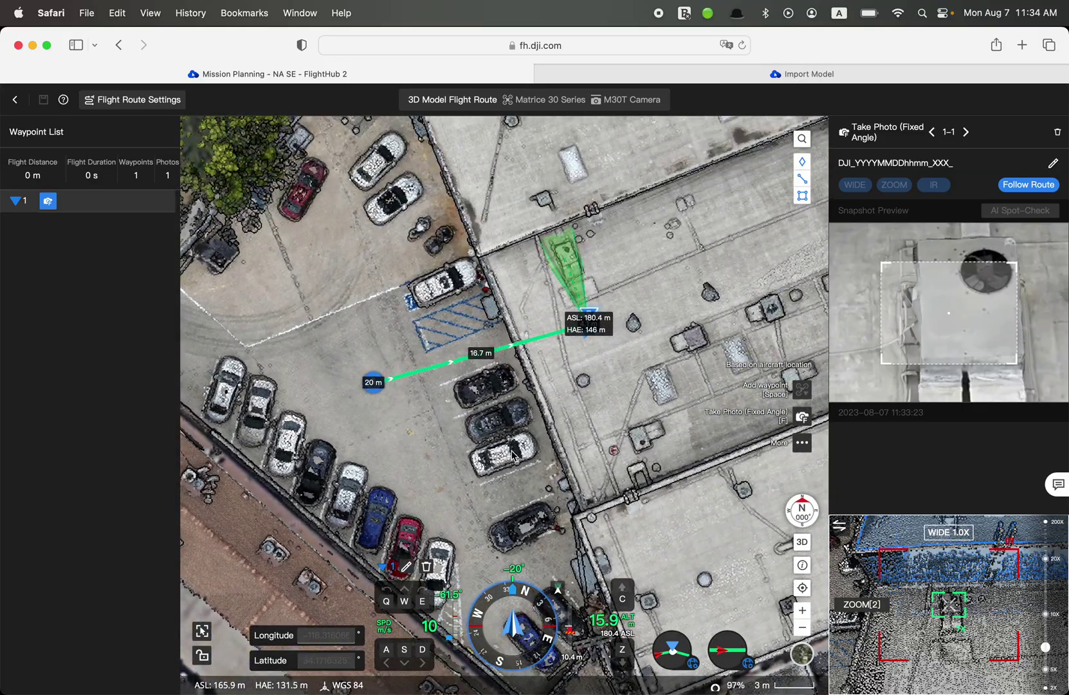
mouse_move(559, 353)
right_mouse_down()
mouse_move(561, 331)
mouse_move(605, 307)
right_mouse_up()
left_click_drag(636, 476, 648, 522)
left_click_drag(674, 476, 594, 469)
scroll(594, 469, "down", 2)
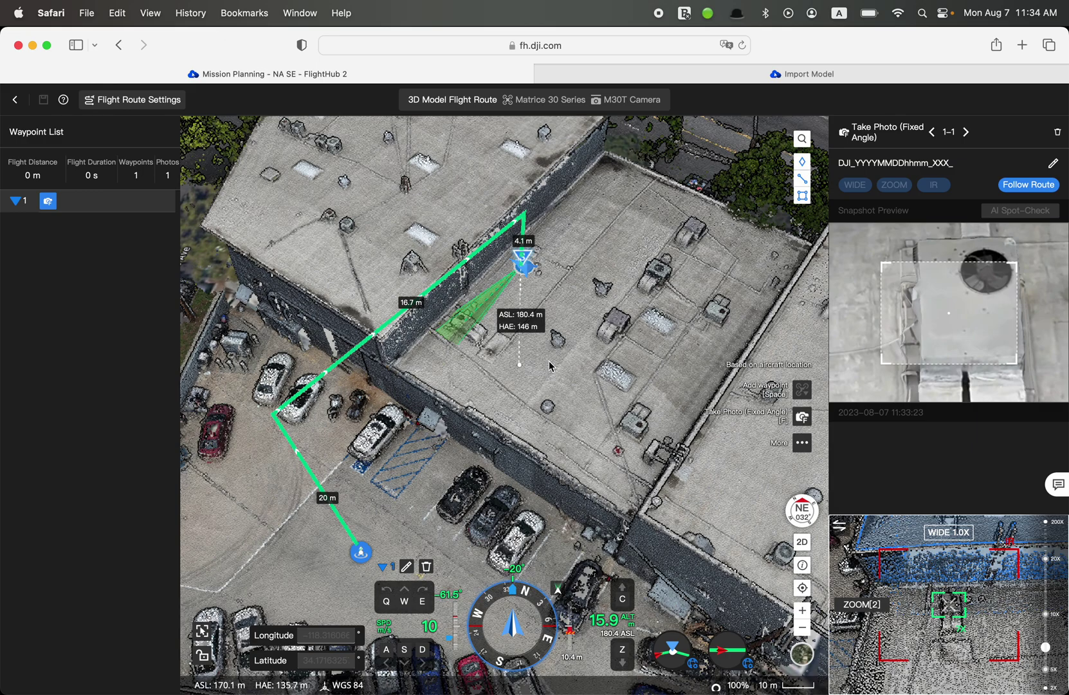
Show the flight route settings and expand the Advanced Settings to view waypoint type and aircraft yaw
left_click(148, 103)
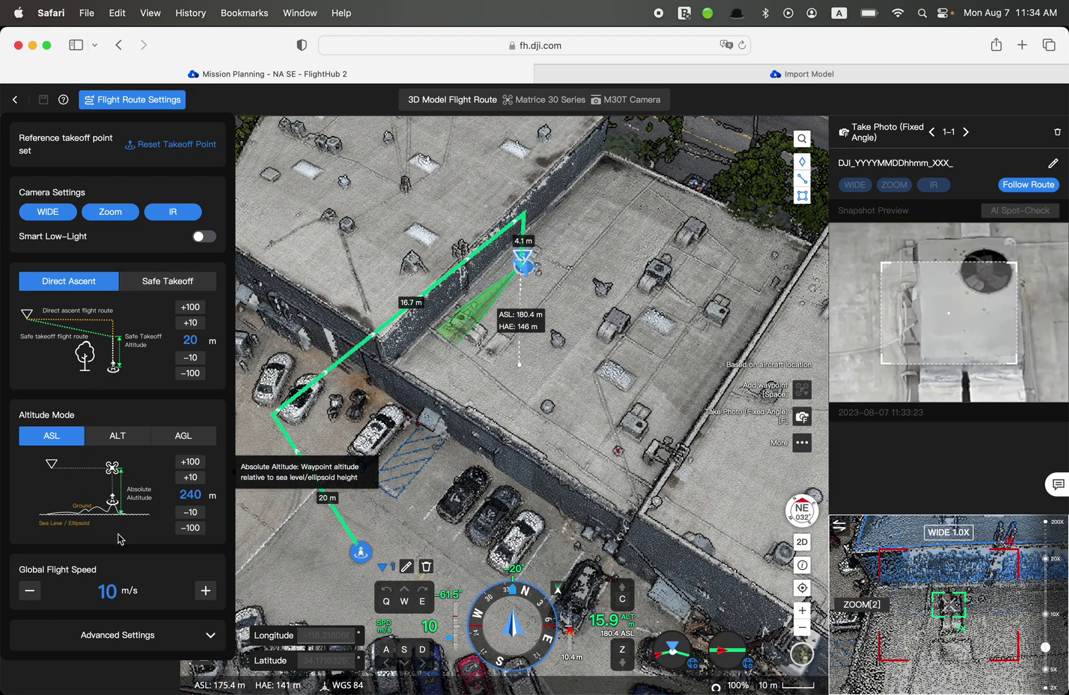
left_click(135, 639)
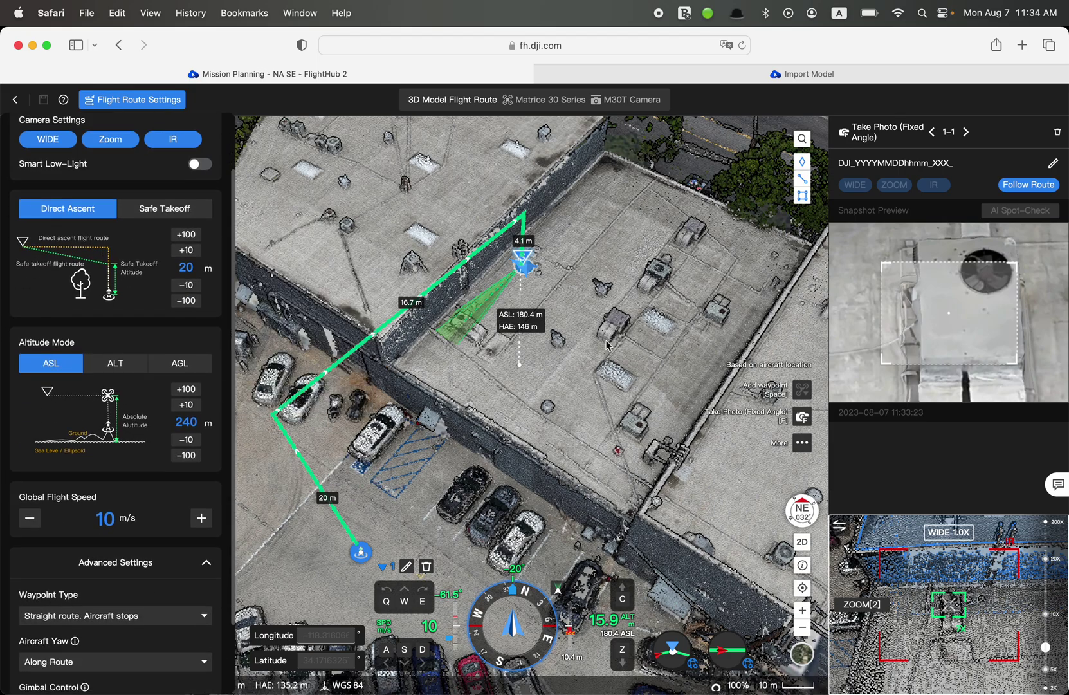